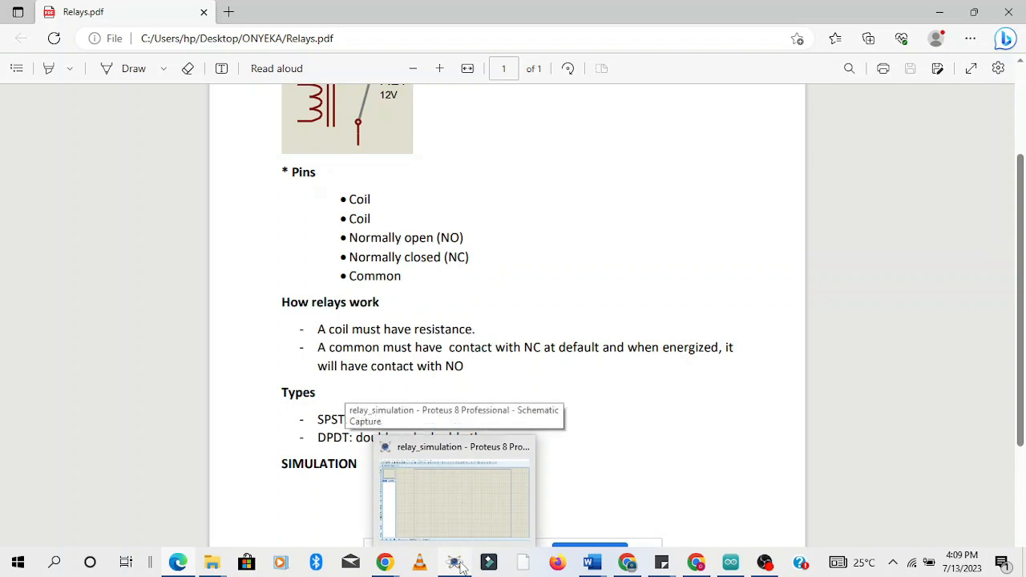
# Switch to Proteus and search the device library for SPDT
pyautogui.click(458, 561)
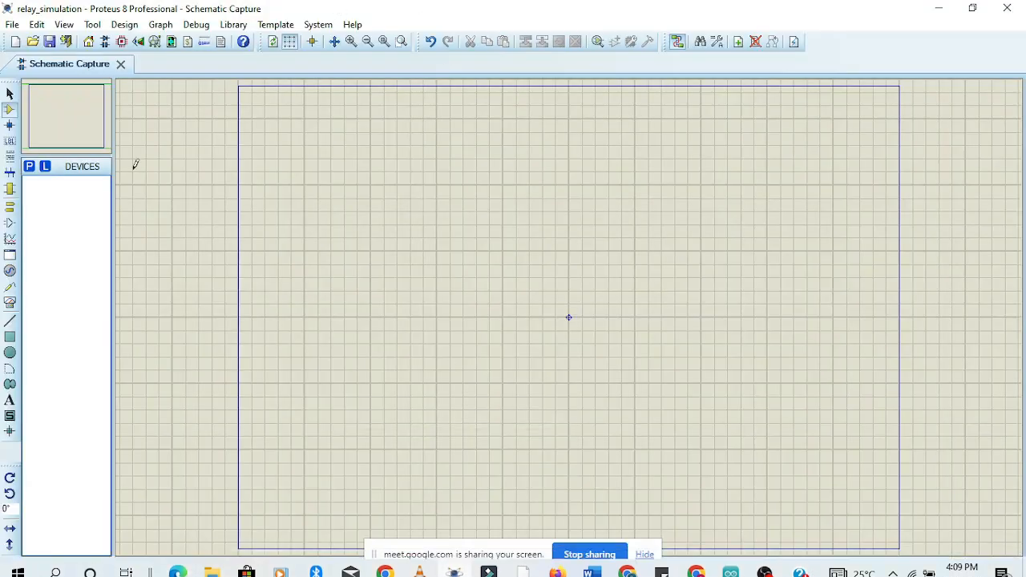
pyautogui.click(30, 167)
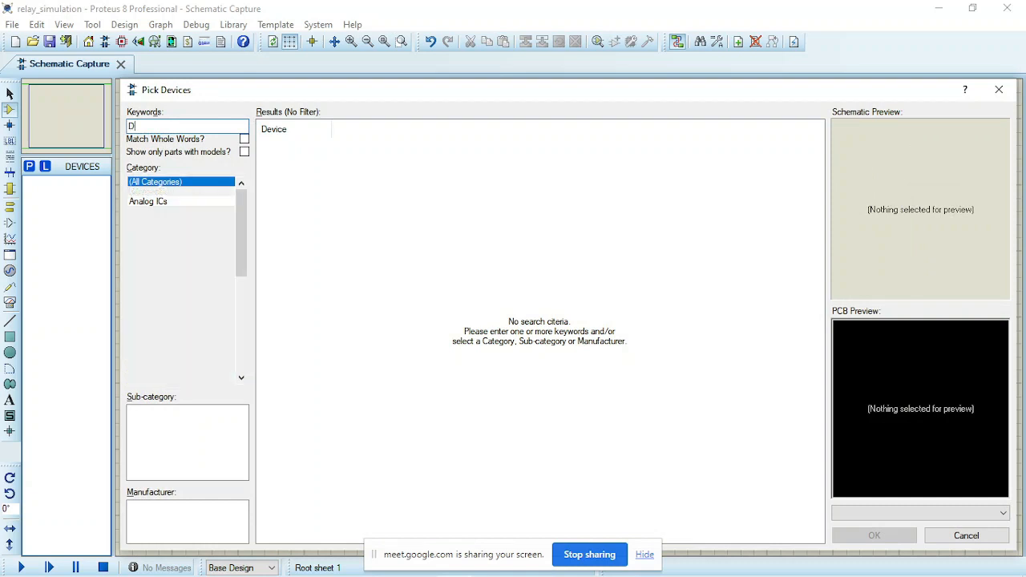
pyautogui.press('BackSpace')
pyautogui.write('SPDT')
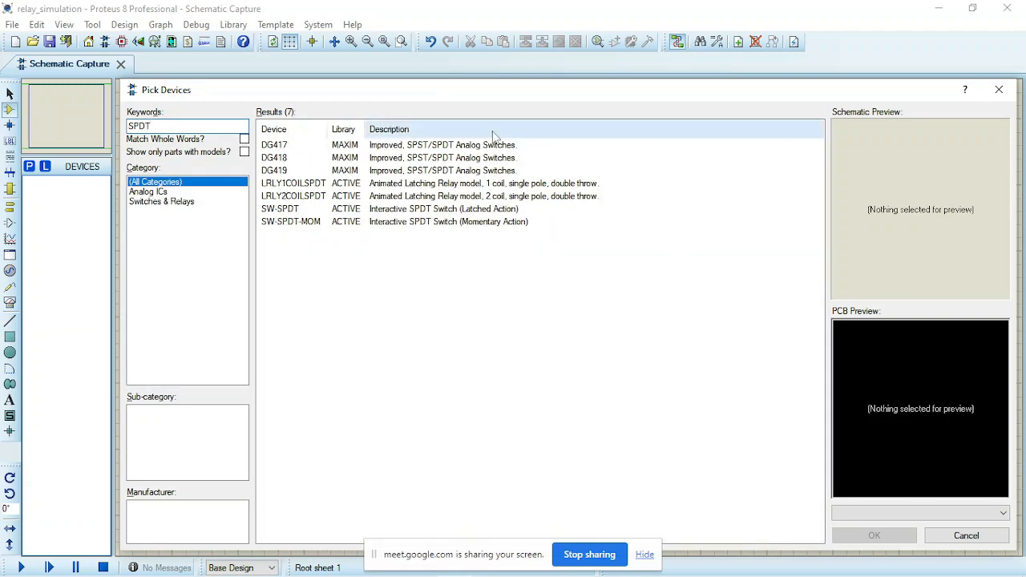
# Preview the SPDT switch and relay models and add the single-coil relay LRLY1COILSPDT to the device list
pyautogui.click(357, 210)
pyautogui.click(356, 222)
pyautogui.click(359, 210)
pyautogui.click(368, 197)
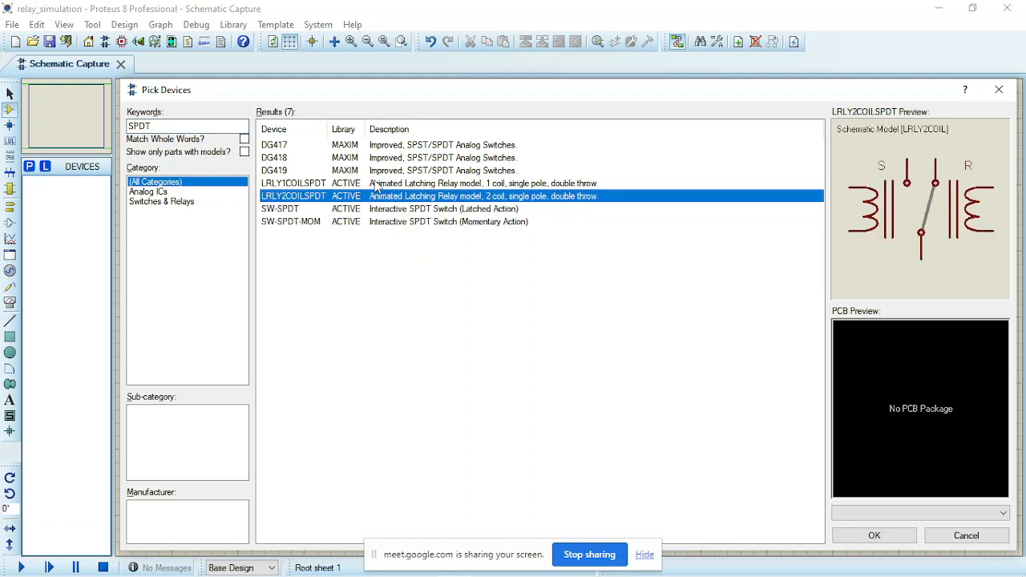
pyautogui.click(377, 183)
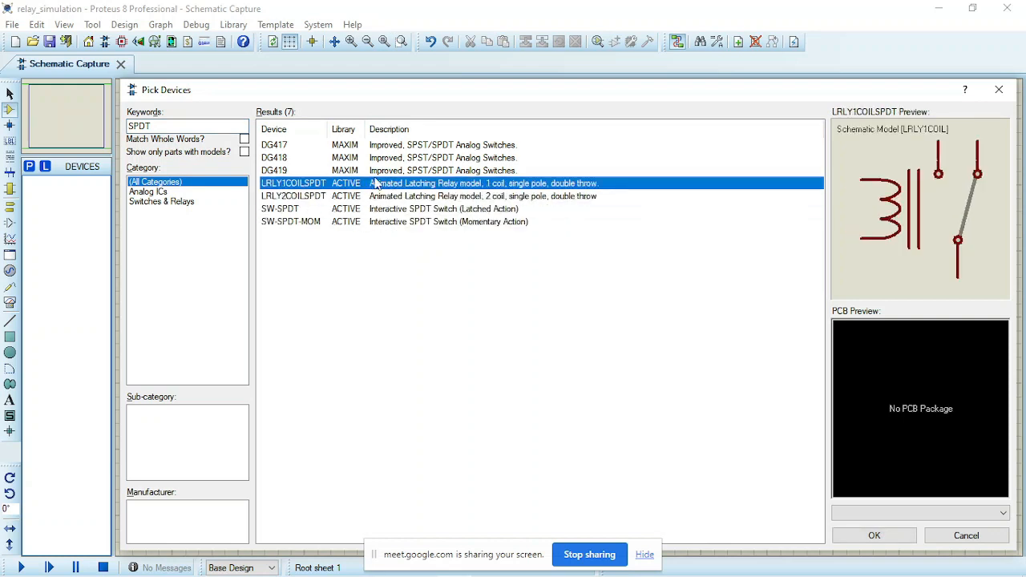
pyautogui.click(377, 171)
pyautogui.click(380, 184)
pyautogui.doubleClick(380, 184)
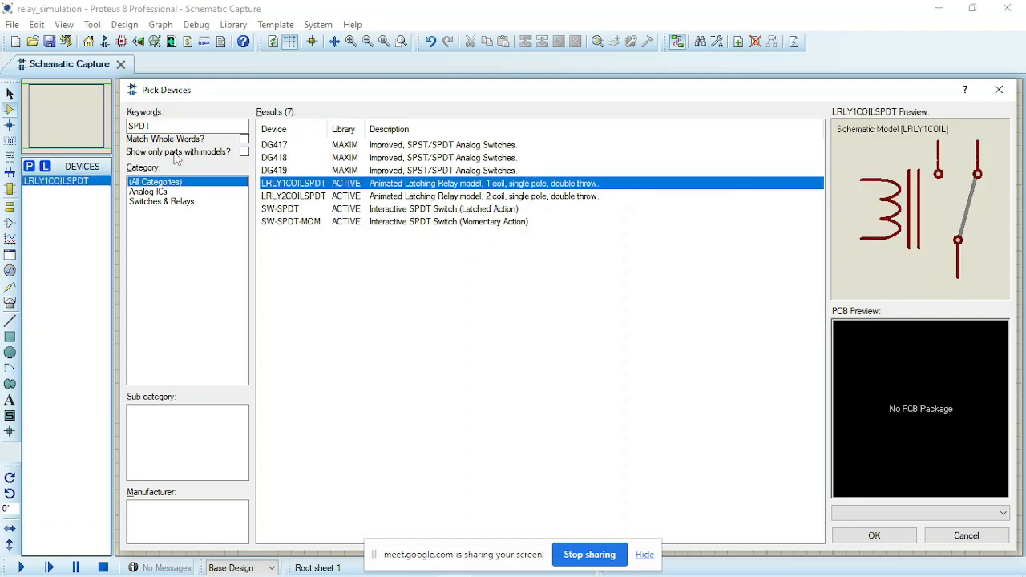
# Search the device library for DPST and preview the SW-DPST and SW-DPST-MOM switches
pyautogui.click(142, 124)
pyautogui.doubleClick(142, 124)
pyautogui.write('D')
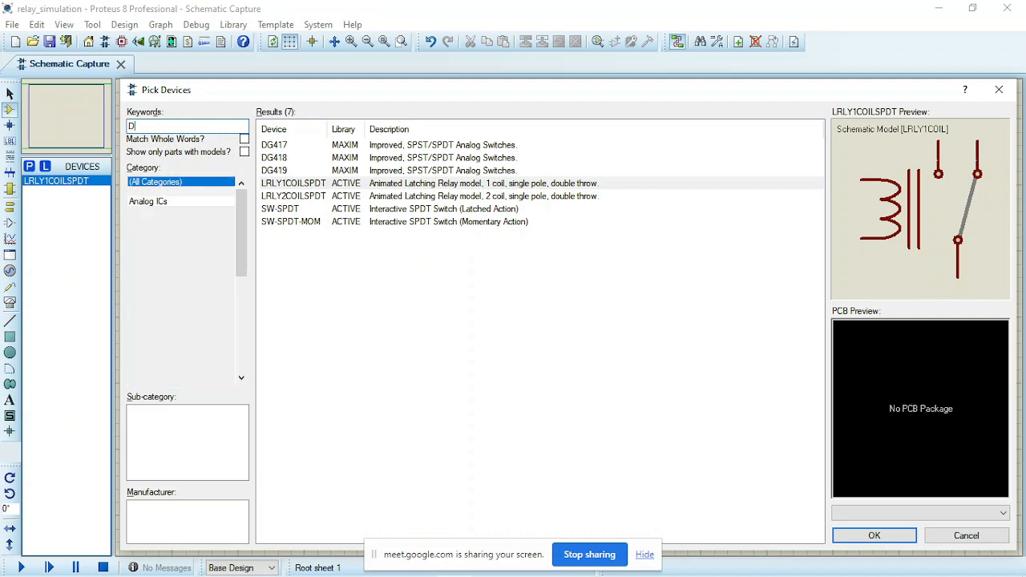
pyautogui.write('P')
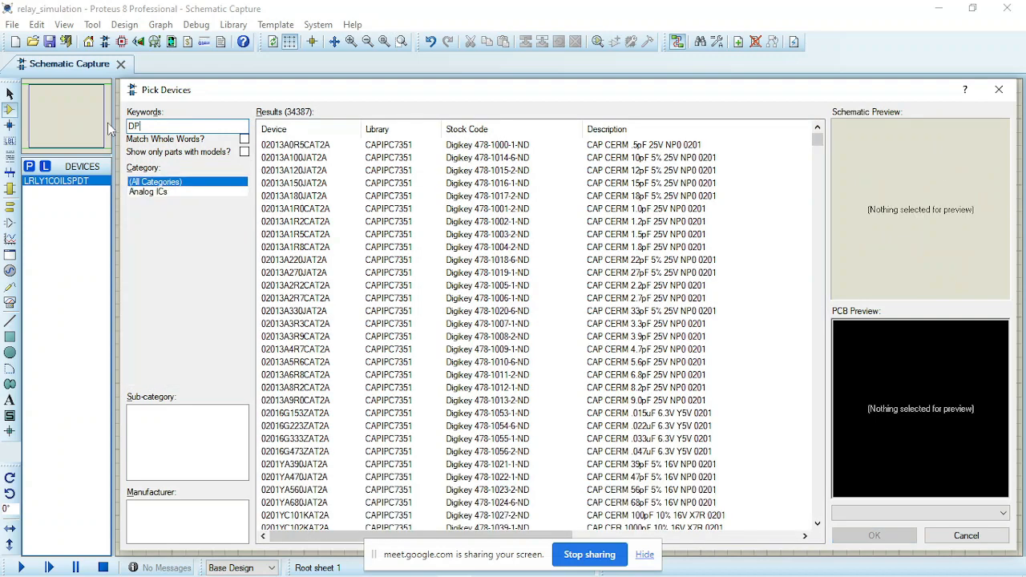
pyautogui.write('ST')
pyautogui.click(393, 159)
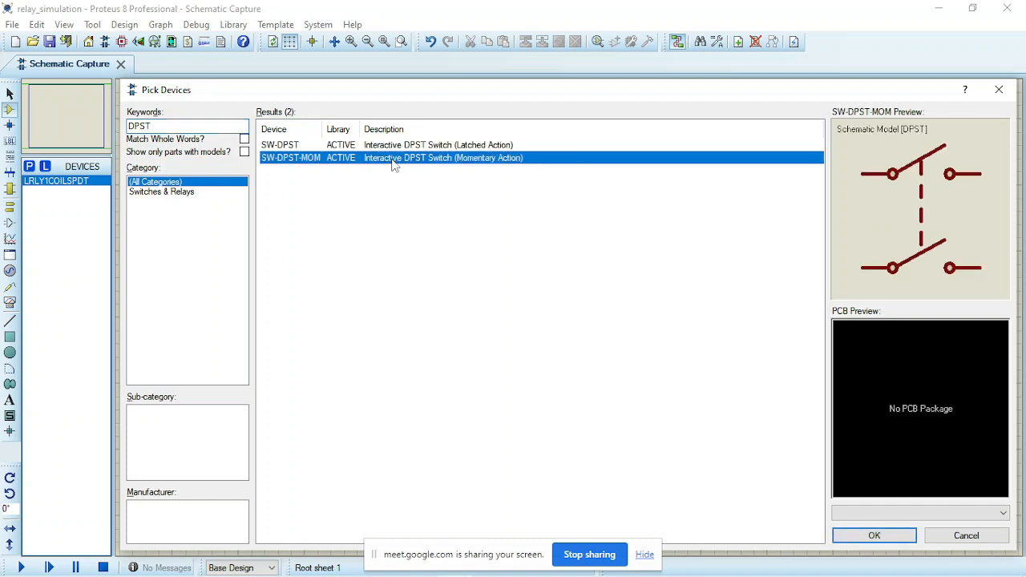
pyautogui.click(395, 146)
pyautogui.click(391, 159)
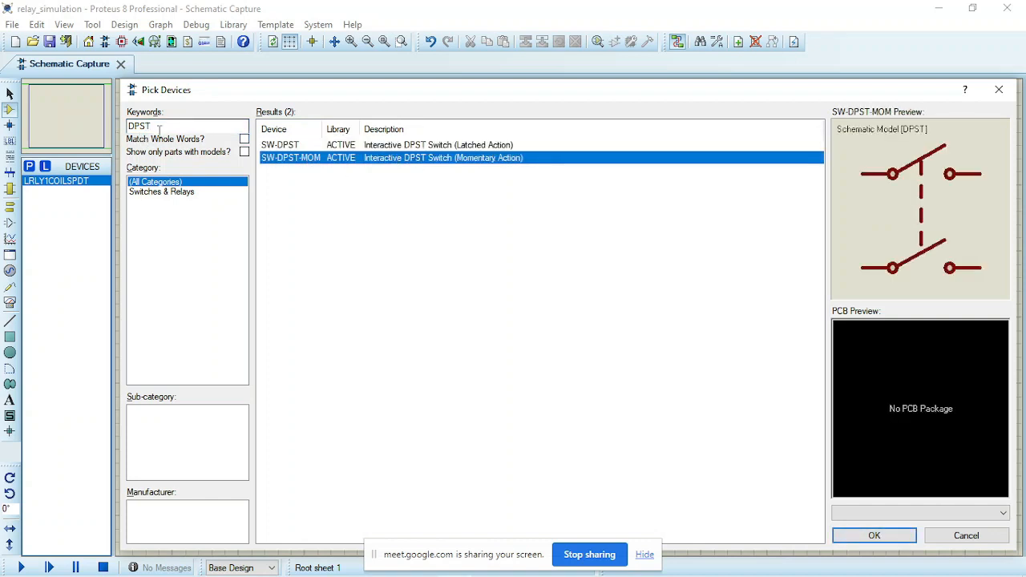
# Search the device library for DPDT, preview the models, and add the single-coil relay LRLY1COILDPDT to the device list
pyautogui.click(159, 128)
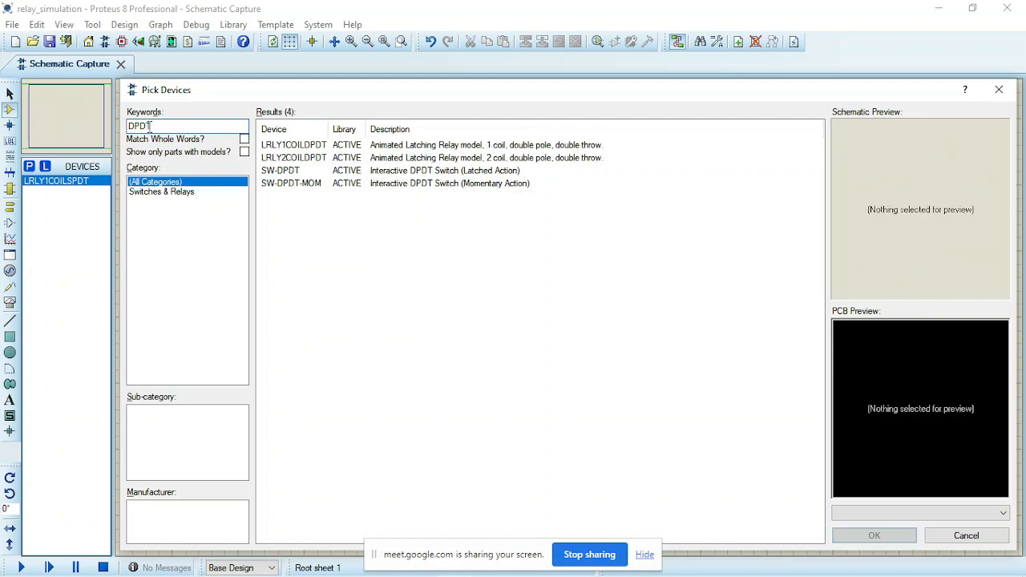
pyautogui.click(348, 172)
pyautogui.click(358, 183)
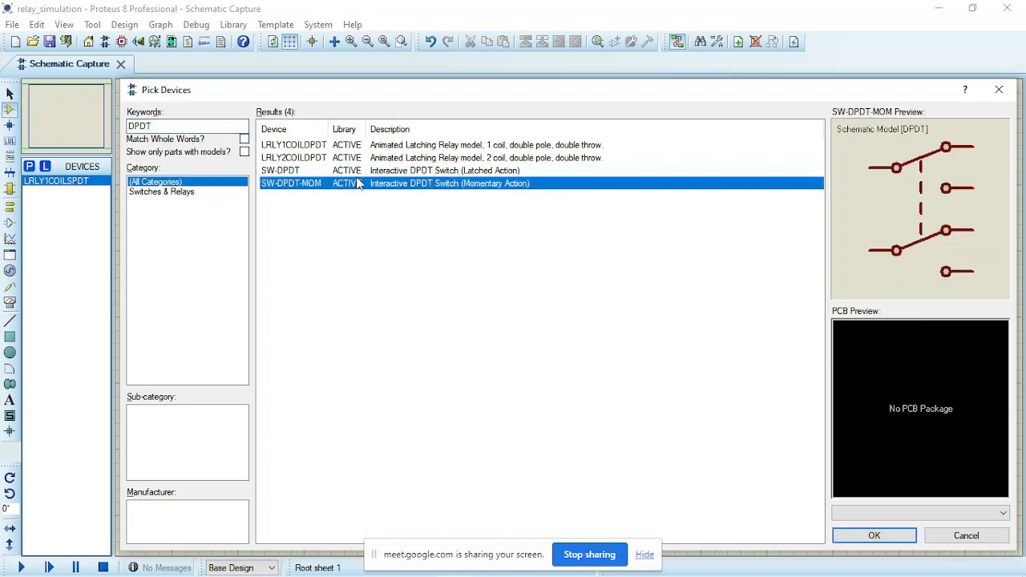
pyautogui.click(359, 158)
pyautogui.click(358, 146)
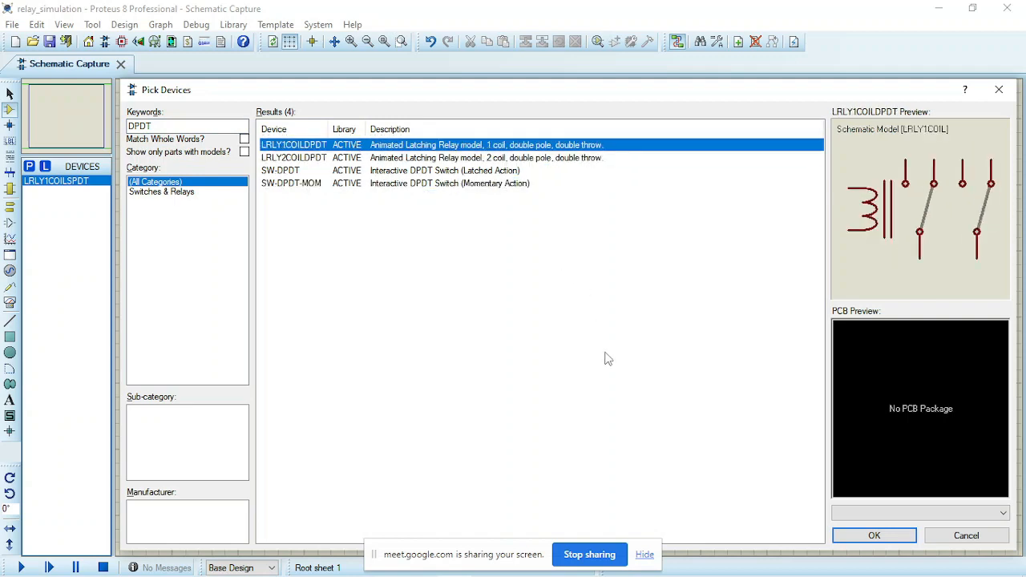
pyautogui.click(870, 536)
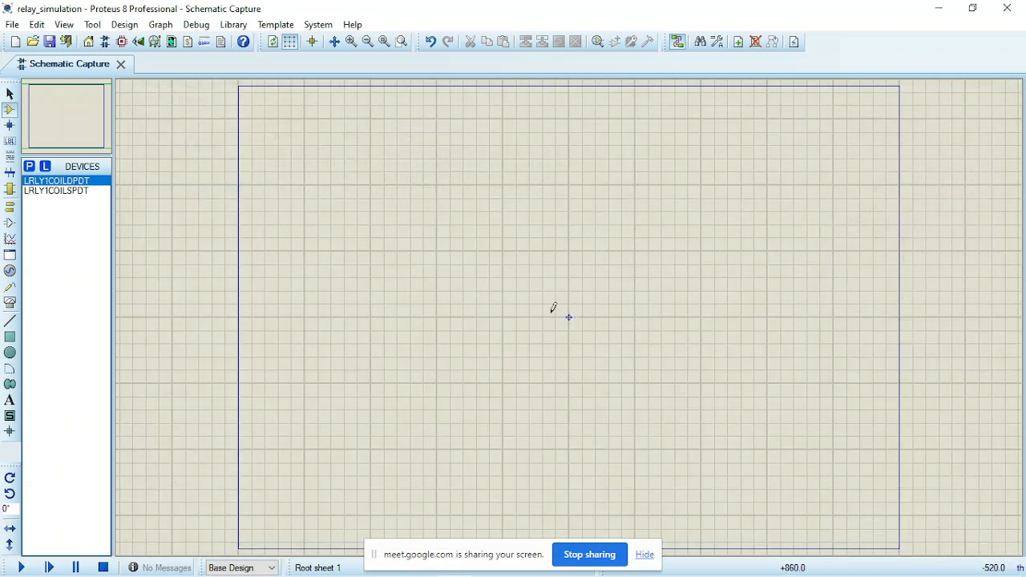
# Place the LRLY1COILDPDT relay near the sheet centre and the LRLY1COILSPDT relay to its left
pyautogui.click(615, 272)
pyautogui.click(75, 190)
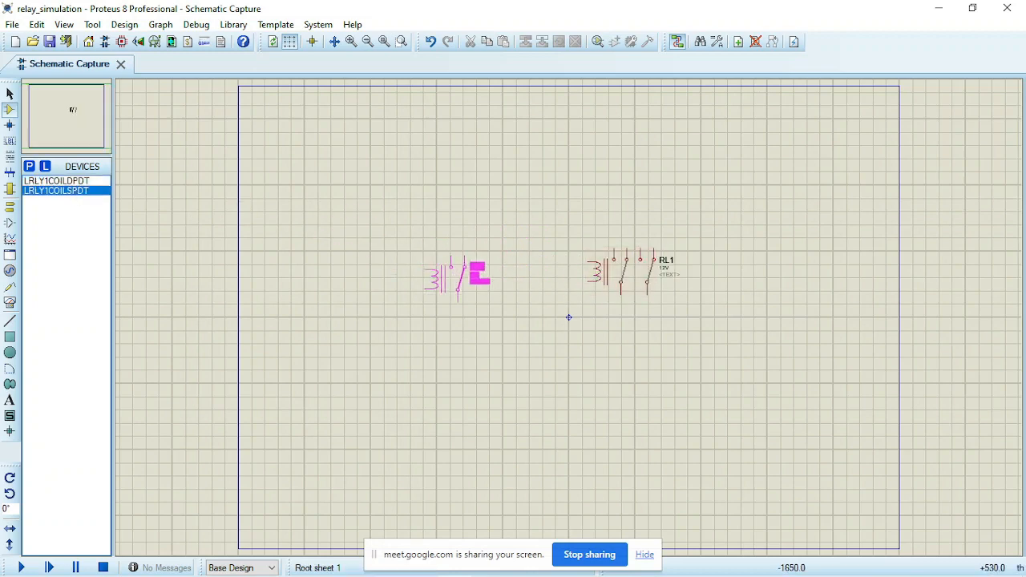
pyautogui.click(517, 271)
pyautogui.scroll(1, 561, 280)
pyautogui.scroll(1, 570, 312)
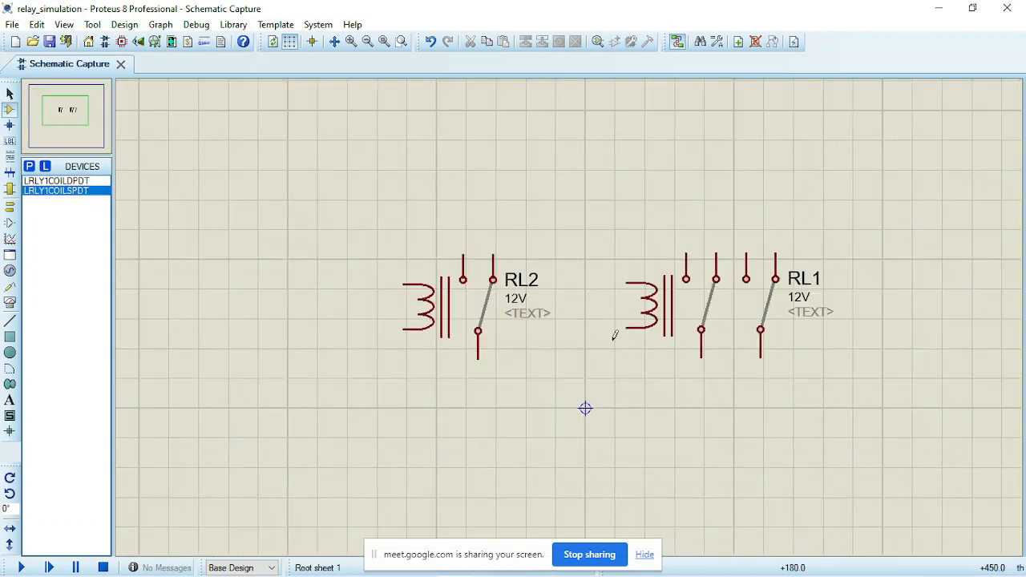
pyautogui.scroll(1, 572, 312)
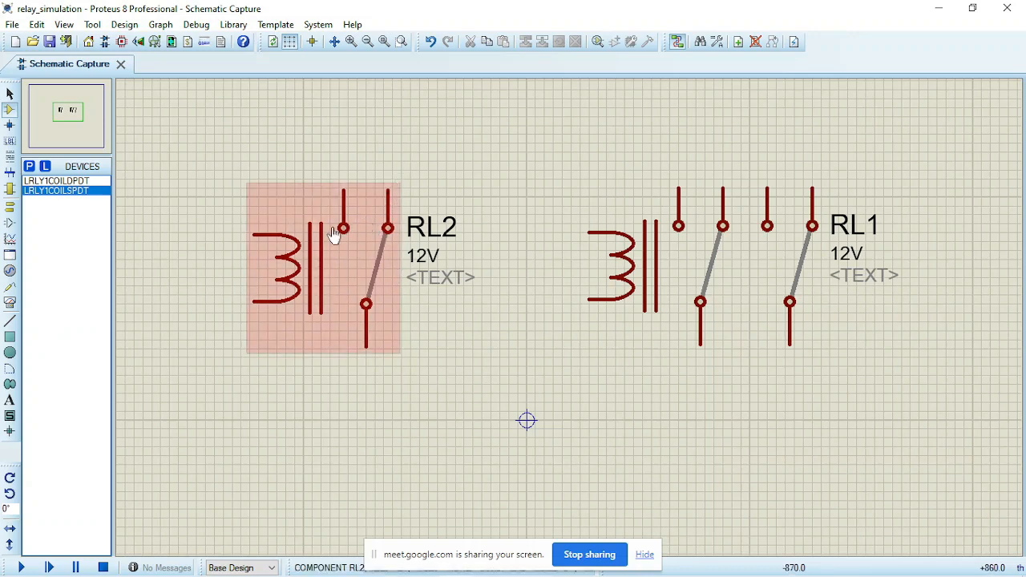
# Delete the double-pole relay RL1 from the schematic
pyautogui.moveTo(574, 164); pyautogui.dragTo(891, 396)
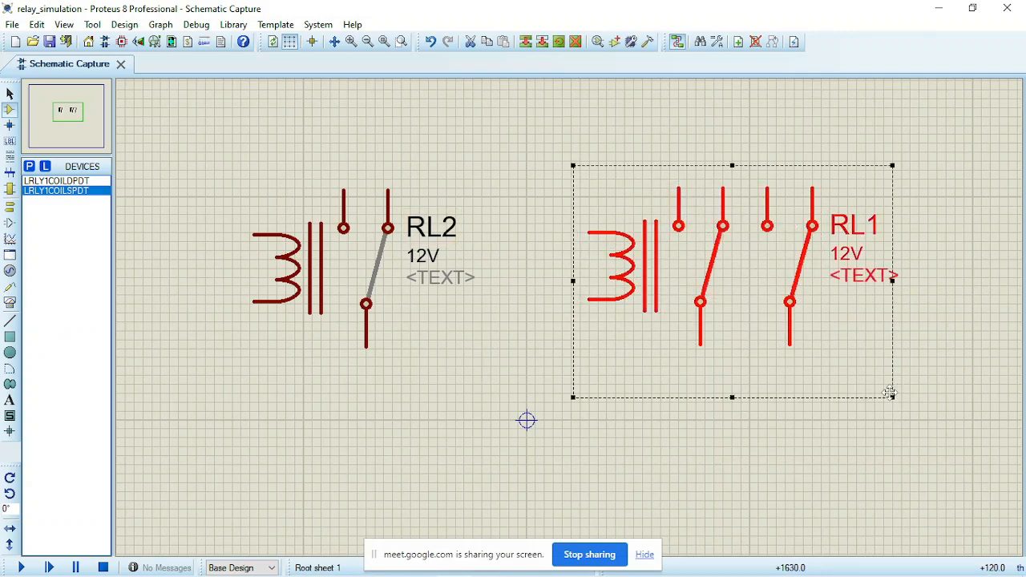
pyautogui.press('Delete')
pyautogui.scroll(1, 351, 254)
pyautogui.scroll(-2, 570, 309)
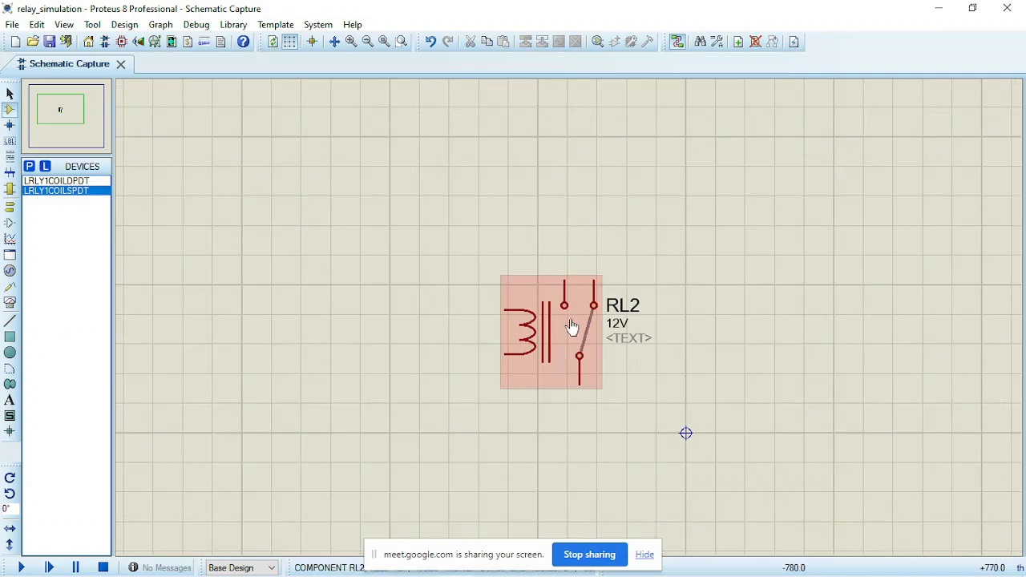
pyautogui.scroll(-1, 572, 327)
pyautogui.scroll(1, 573, 337)
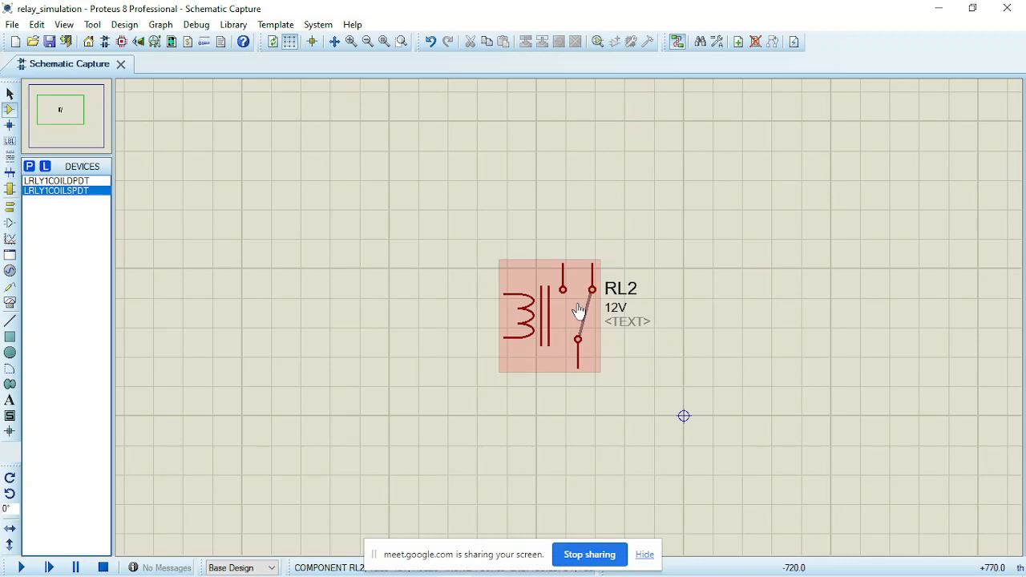
pyautogui.scroll(-1, 577, 312)
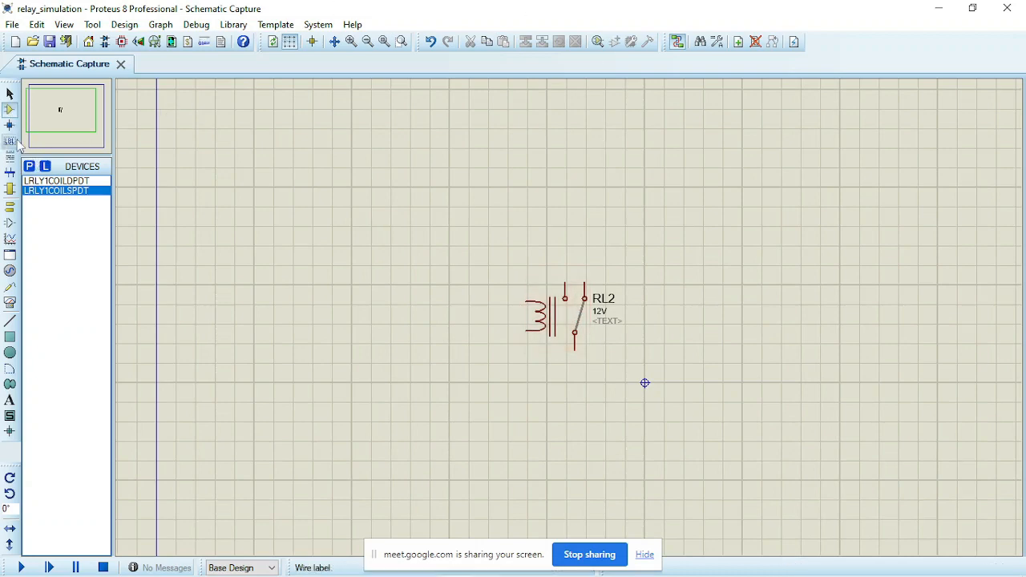
# Find the TORCH_LDR light sensor and the generic RES resistor in the library and add both to the device list
pyautogui.click(28, 166)
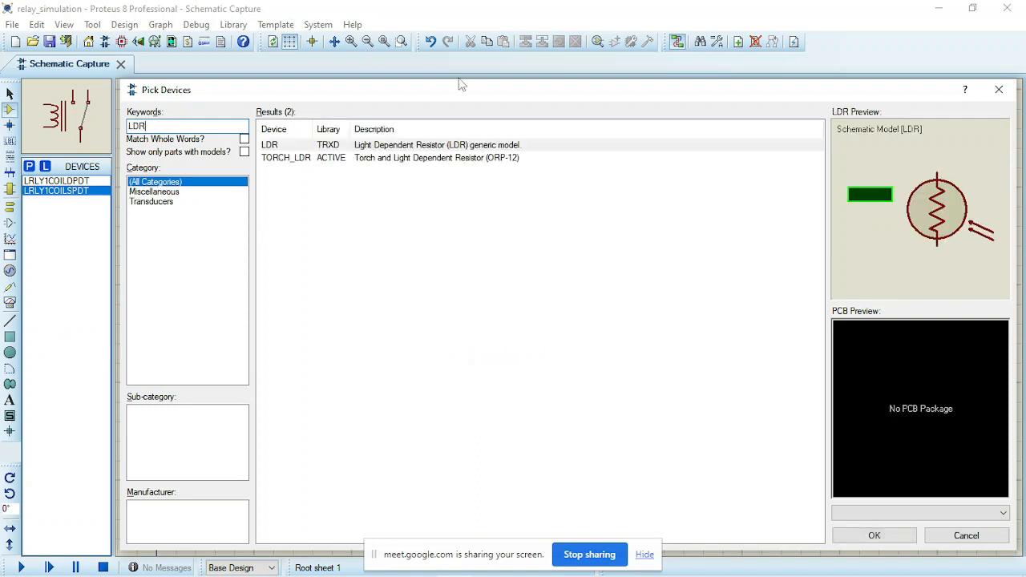
pyautogui.click(439, 159)
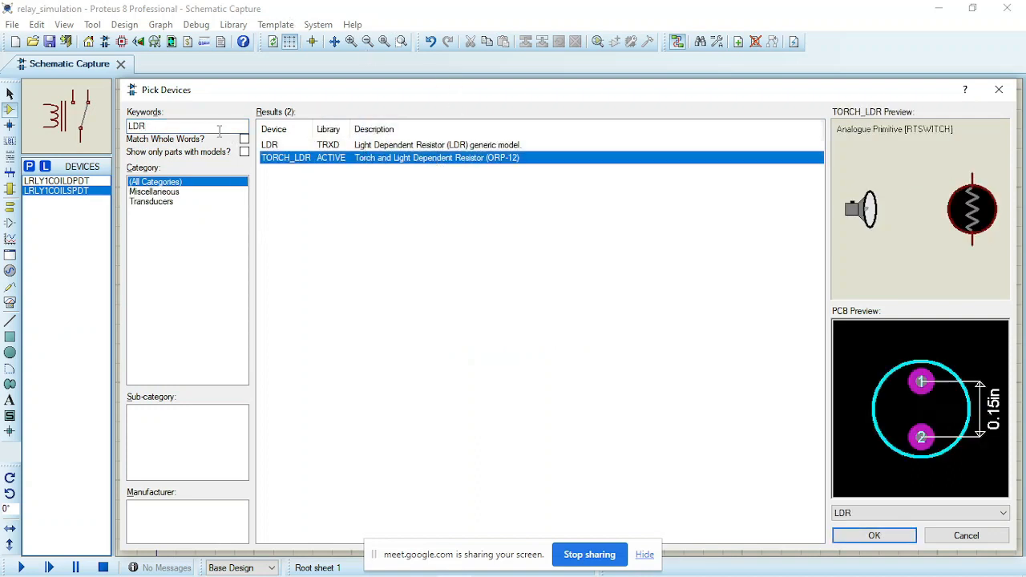
pyautogui.doubleClick(365, 164)
pyautogui.click(166, 127)
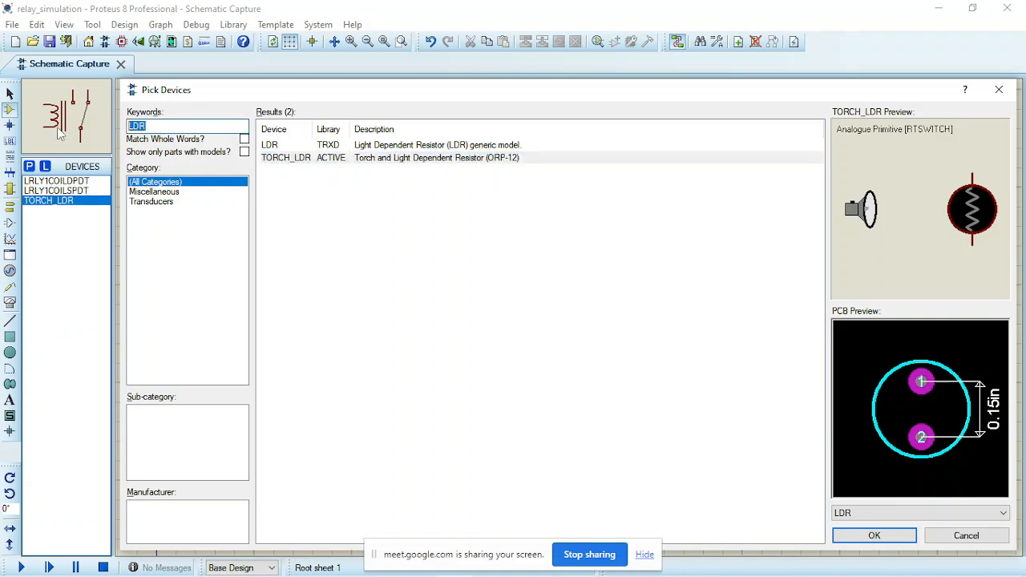
pyautogui.write('RES')
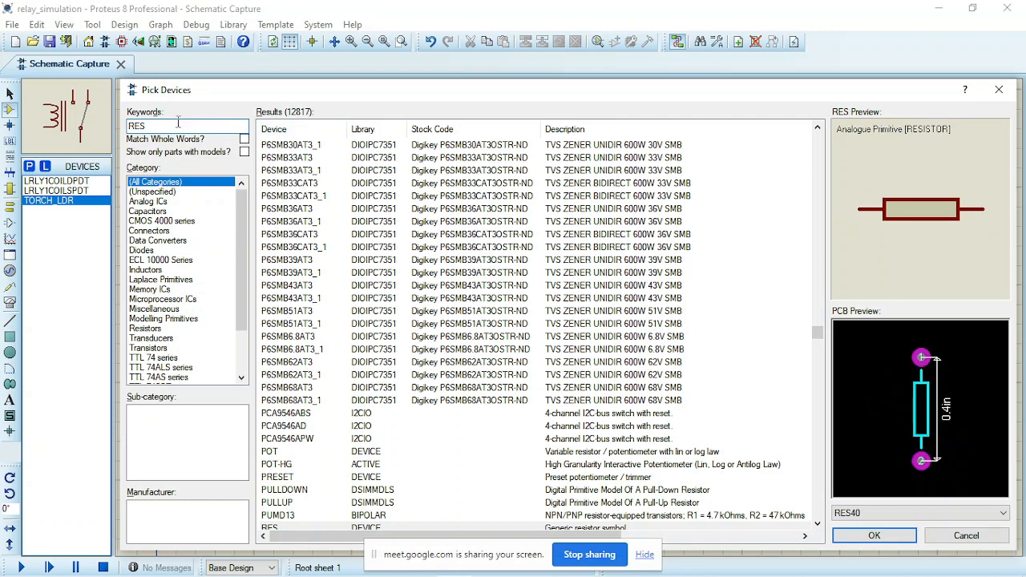
pyautogui.doubleClick(368, 529)
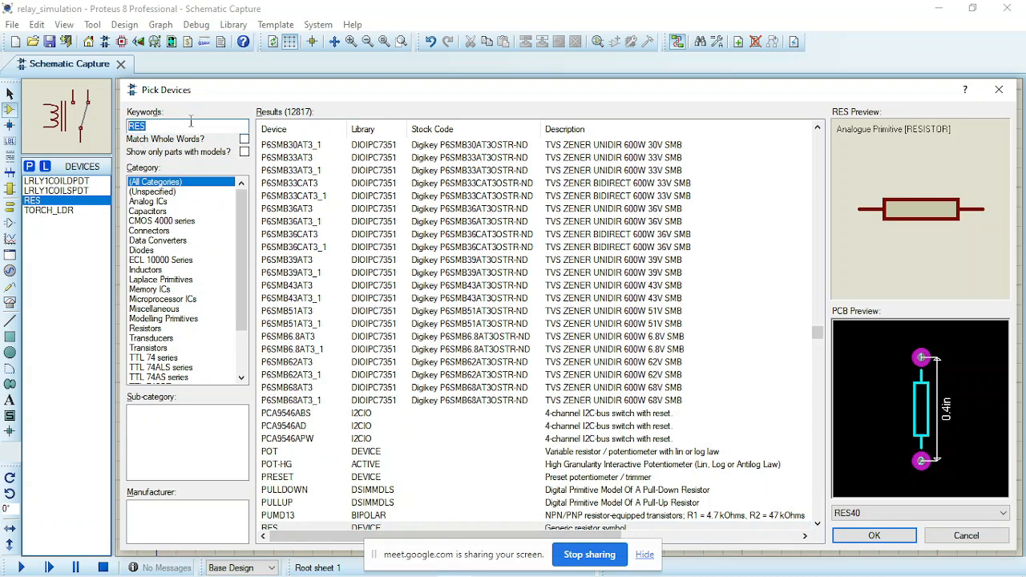
# Search the device library for LED and add the animated red LED, LED-RED, to the device list
pyautogui.write('ld')
pyautogui.write('D')
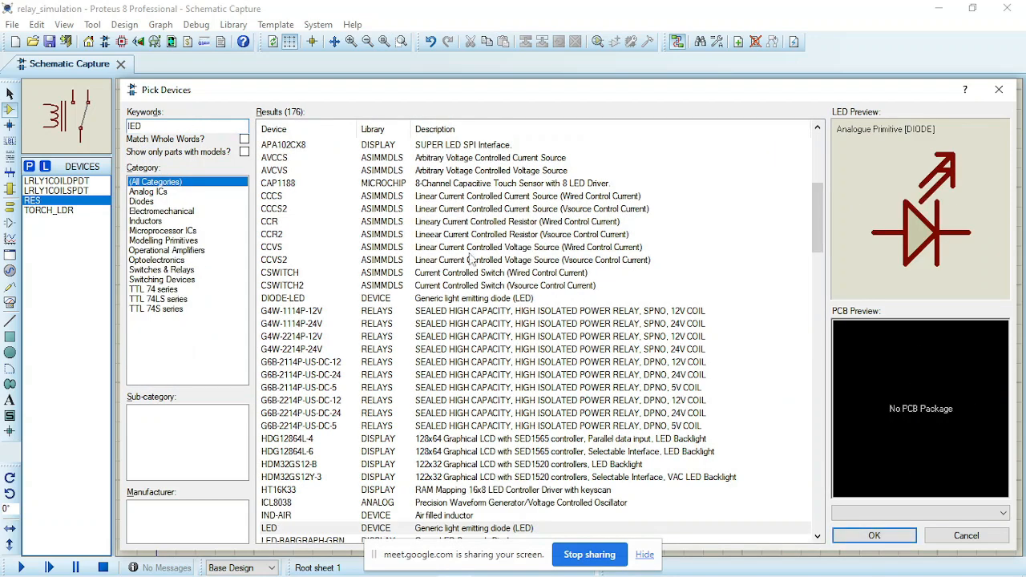
pyautogui.scroll(-4, 495, 308)
pyautogui.click(494, 392)
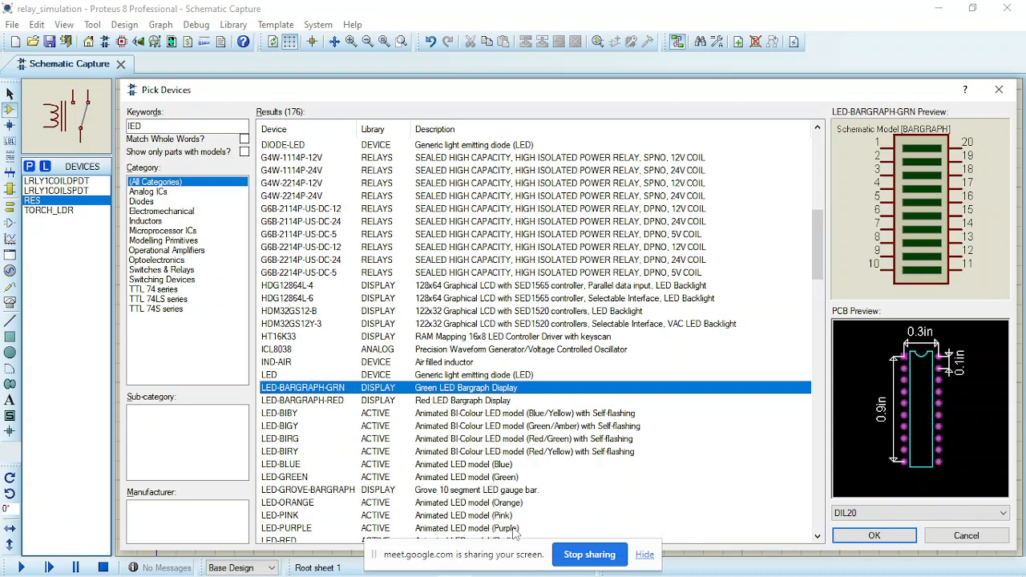
pyautogui.scroll(-1, 510, 537)
pyautogui.click(504, 503)
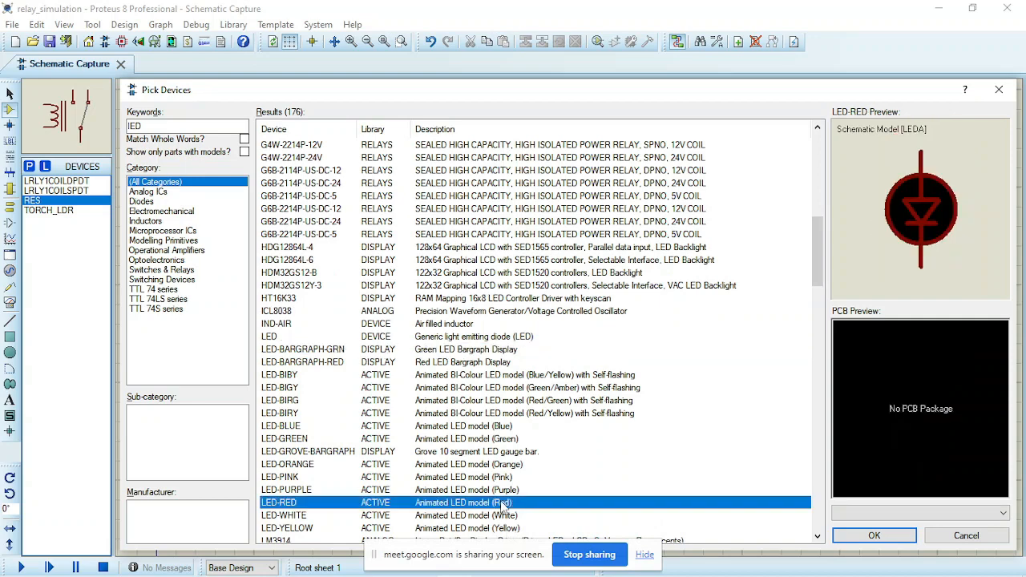
pyautogui.click(857, 545)
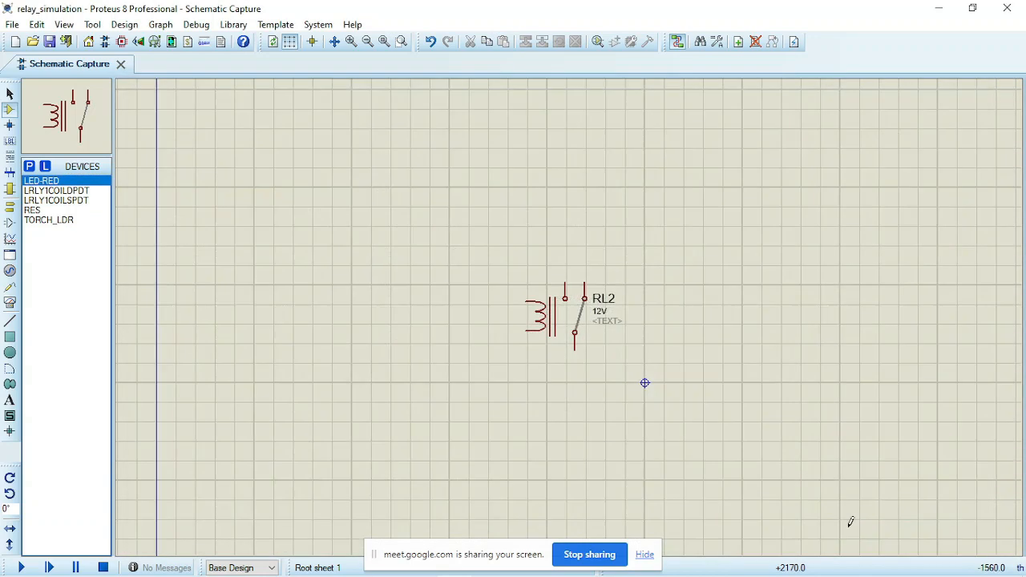
# Place a RES resistor to the left of relay RL2 and rotate it clockwise to stand vertically
pyautogui.click(36, 211)
pyautogui.click(298, 280)
pyautogui.click(332, 300)
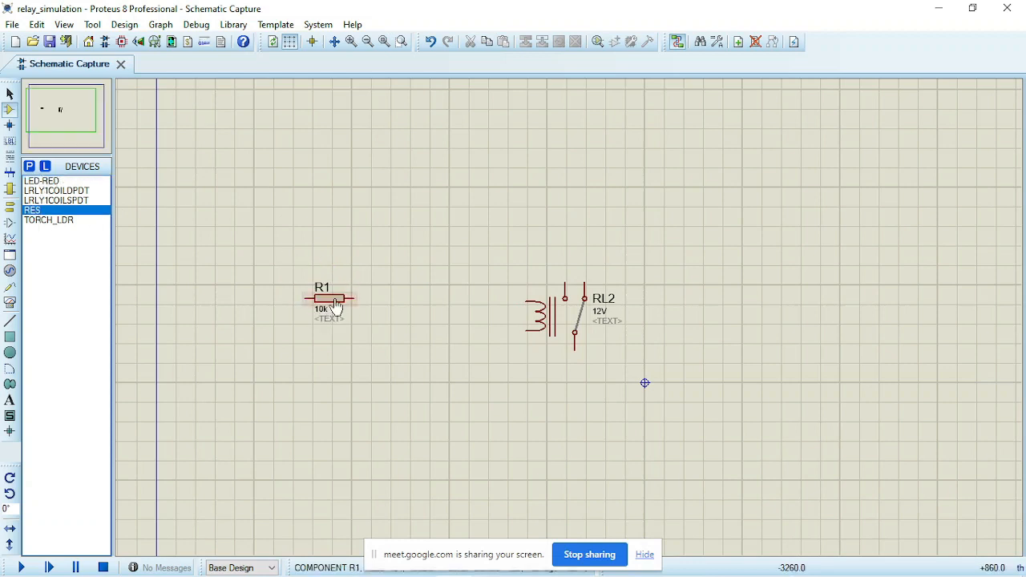
pyautogui.rightClick(352, 305)
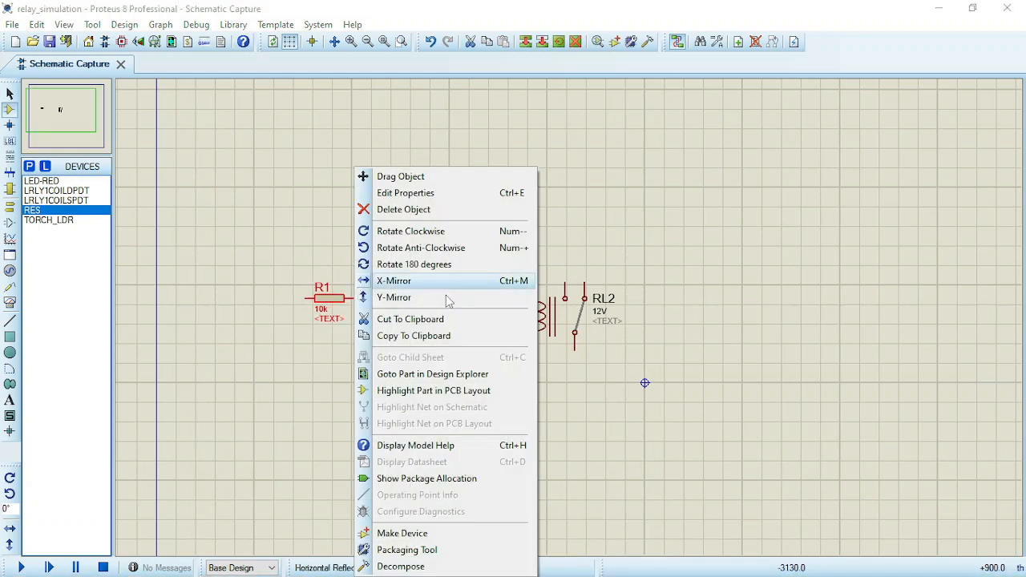
pyautogui.click(411, 231)
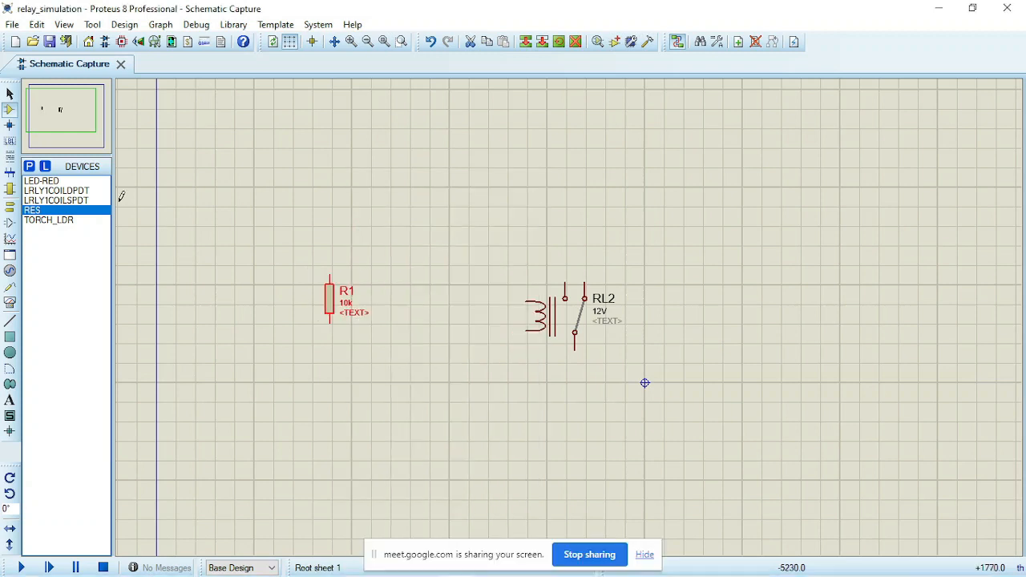
# Place a TORCH_LDR directly below resistor R1 and wire its upper pin to R1's lower end
pyautogui.click(50, 183)
pyautogui.click(53, 193)
pyautogui.click(53, 200)
pyautogui.click(44, 210)
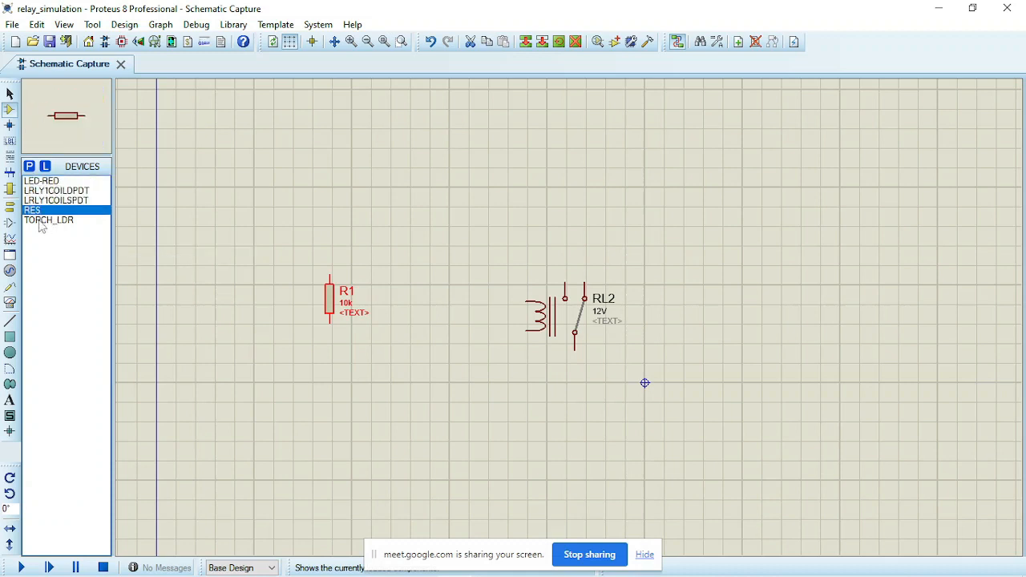
pyautogui.click(43, 219)
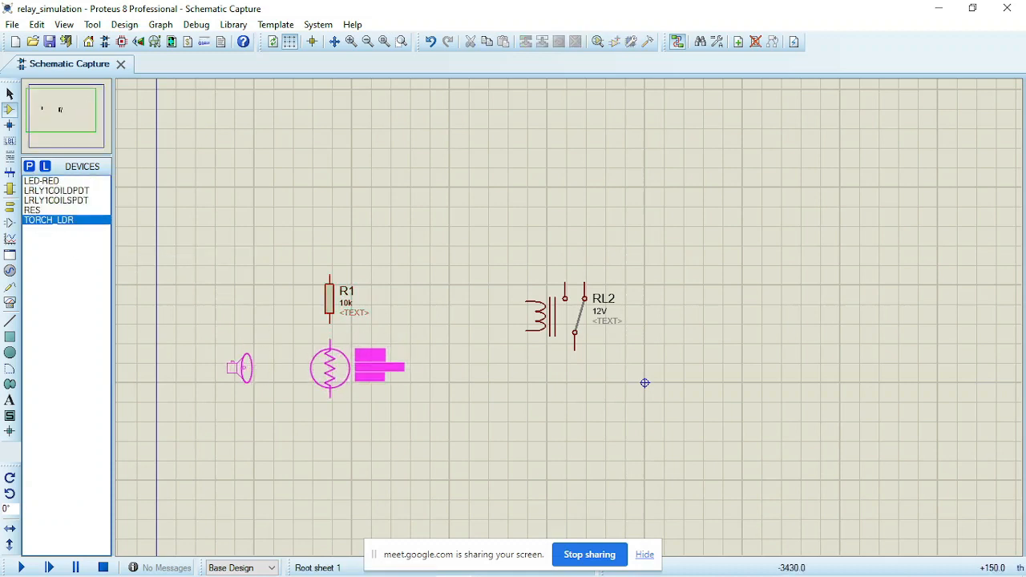
pyautogui.click(332, 397)
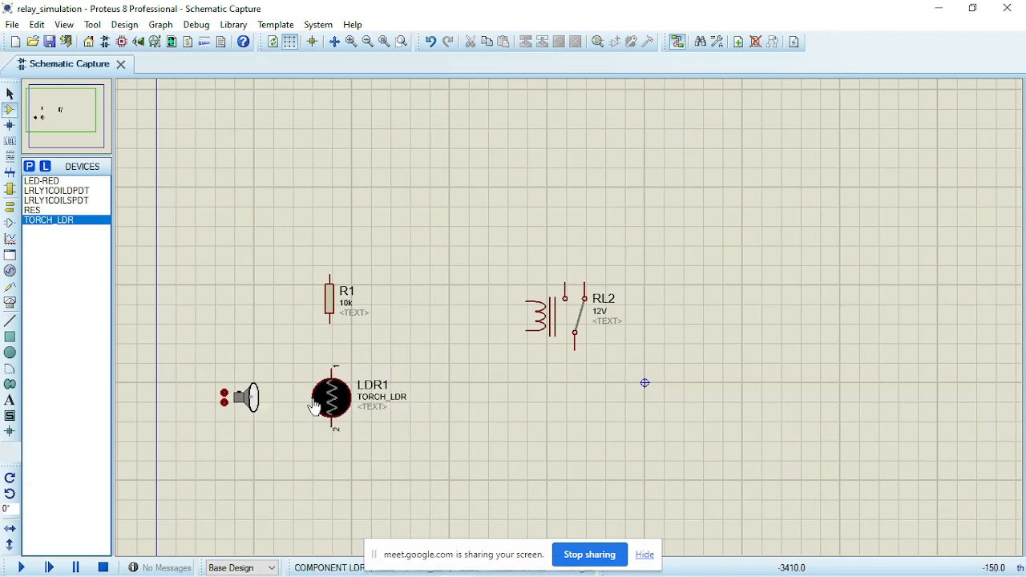
pyautogui.click(334, 365)
pyautogui.click(329, 323)
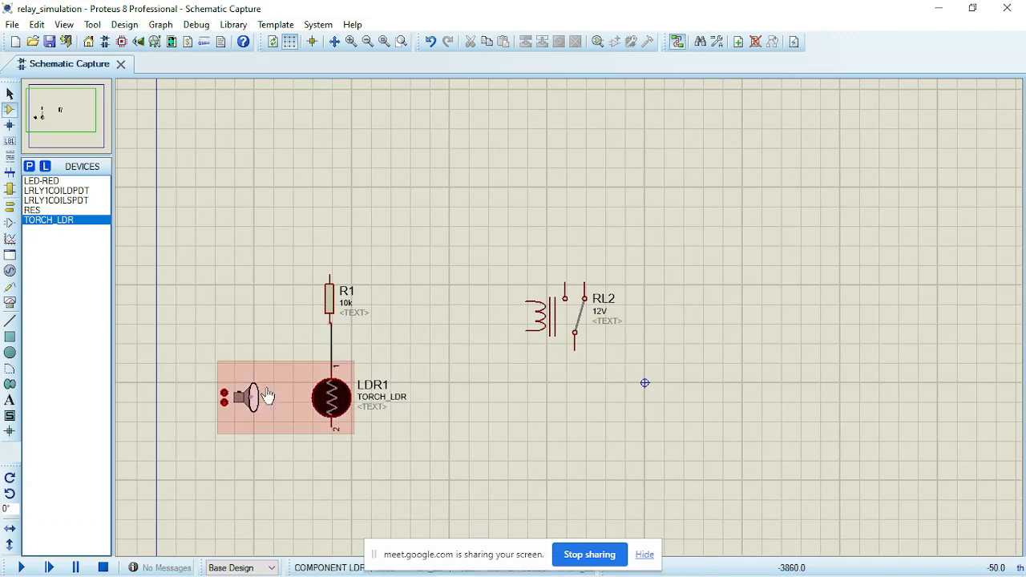
# Raise the light level on LDR1 by moving its torch closer to the sensor
pyautogui.click(223, 393)
pyautogui.click(223, 393)
pyautogui.click(224, 393)
pyautogui.click(224, 393)
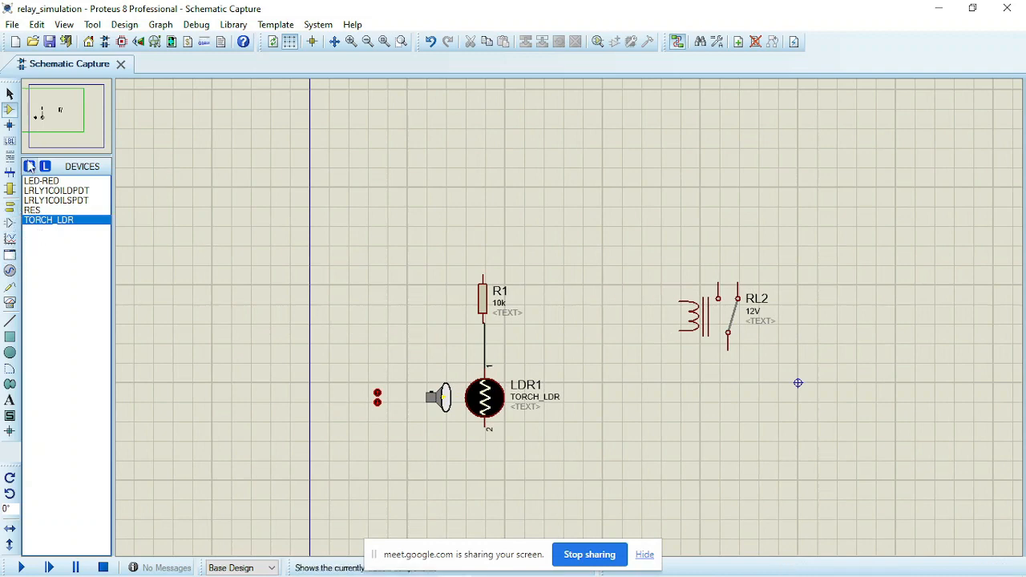
# Find the BC547 NPN transistor in the BIPOLAR library, add it to the device list and place it below relay RL2
pyautogui.press('p')
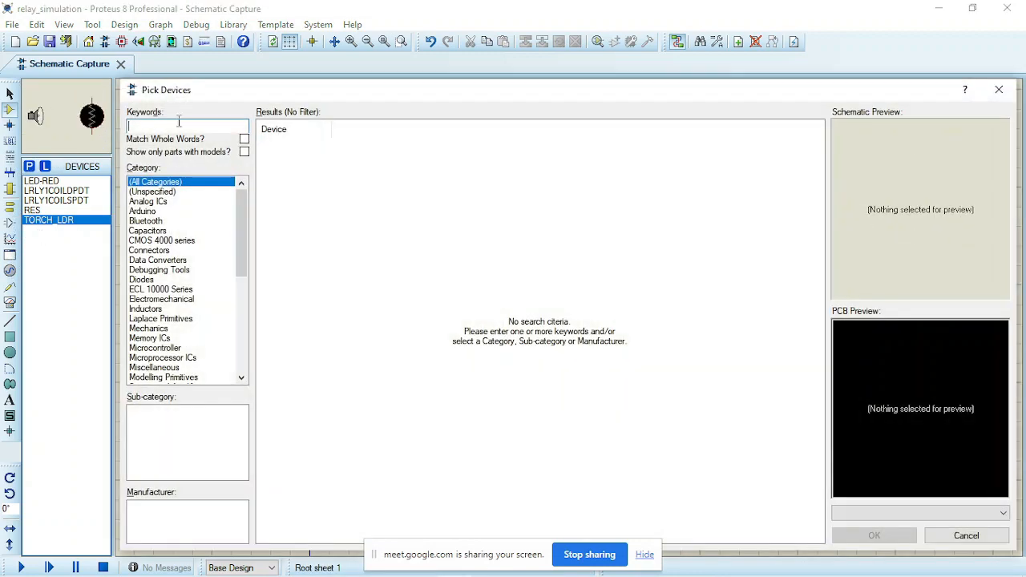
pyautogui.write('BC547')
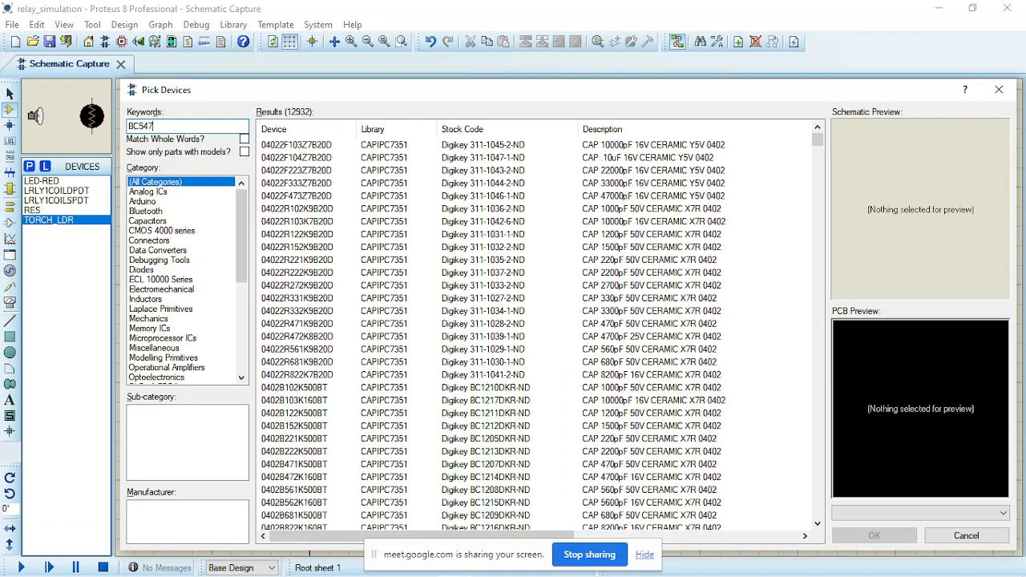
pyautogui.click(319, 158)
pyautogui.click(321, 147)
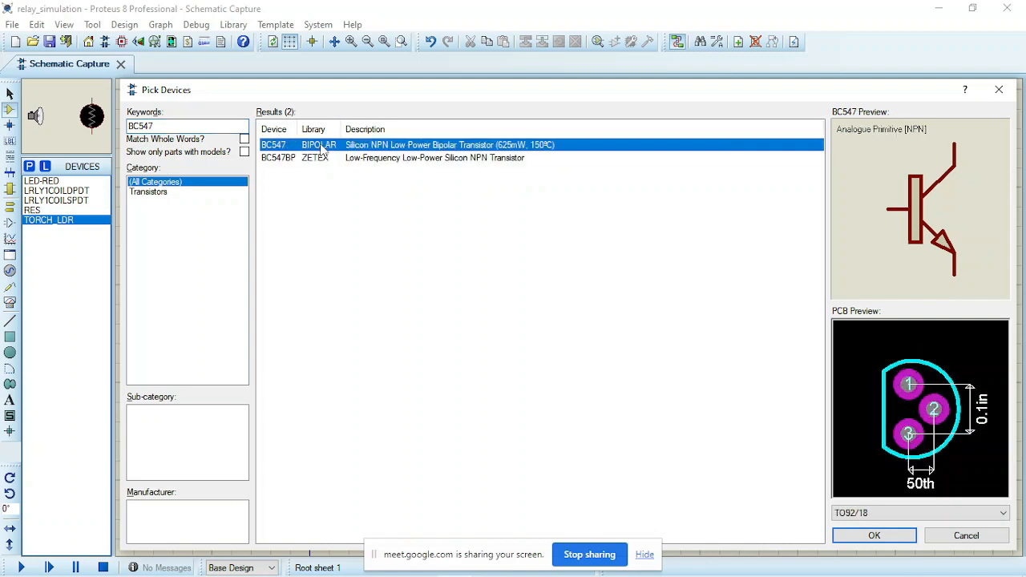
pyautogui.click(875, 535)
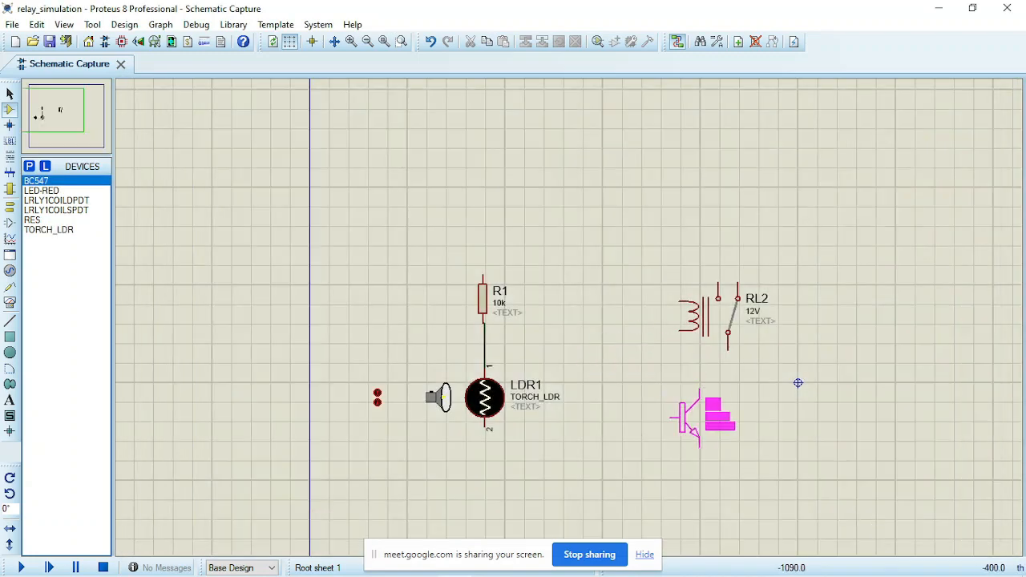
pyautogui.click(703, 448)
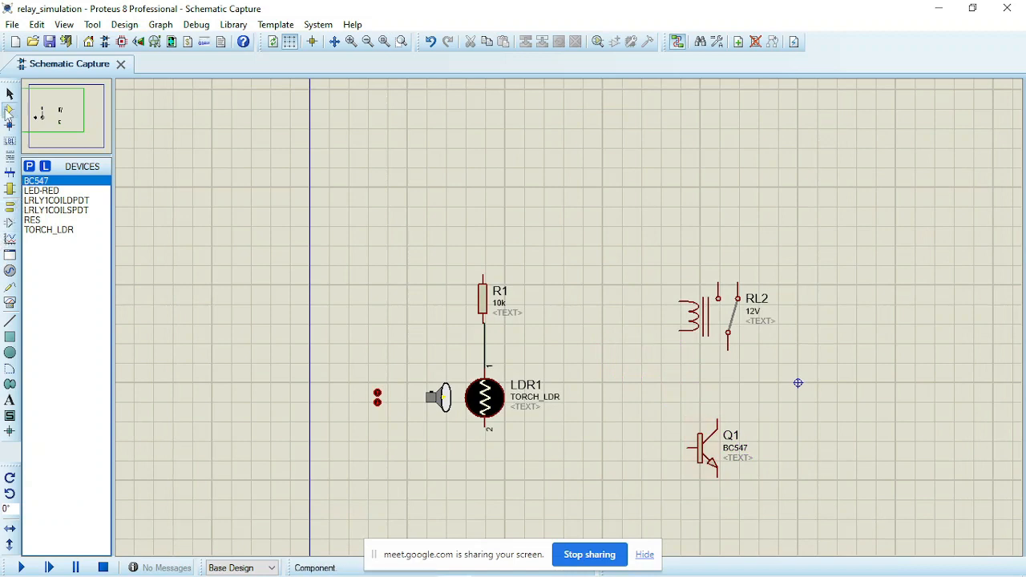
# Place a horizontal RES resistor beside the R1–LDR1 wire and connect its near end to that wire
pyautogui.click(46, 223)
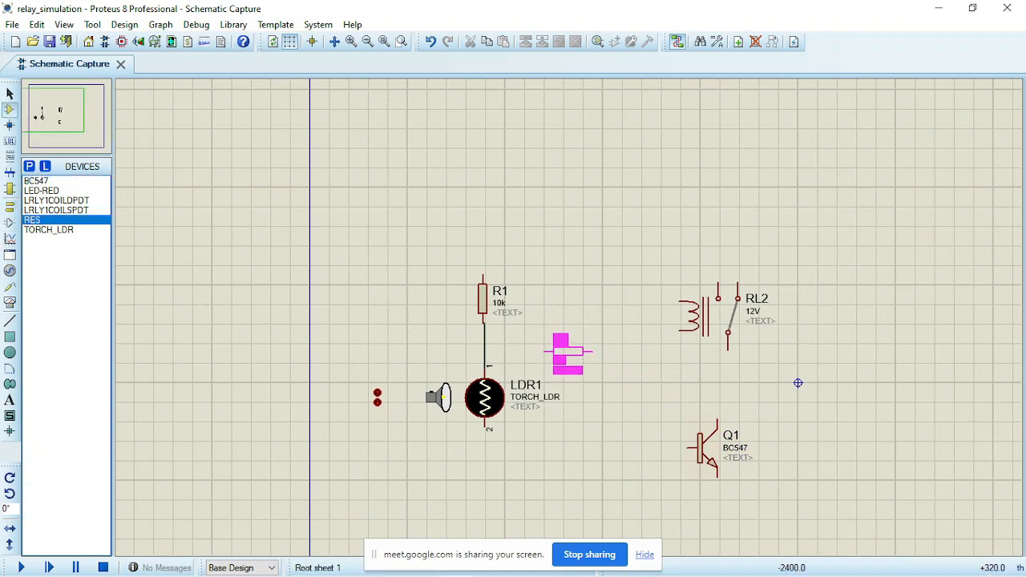
pyautogui.click(556, 352)
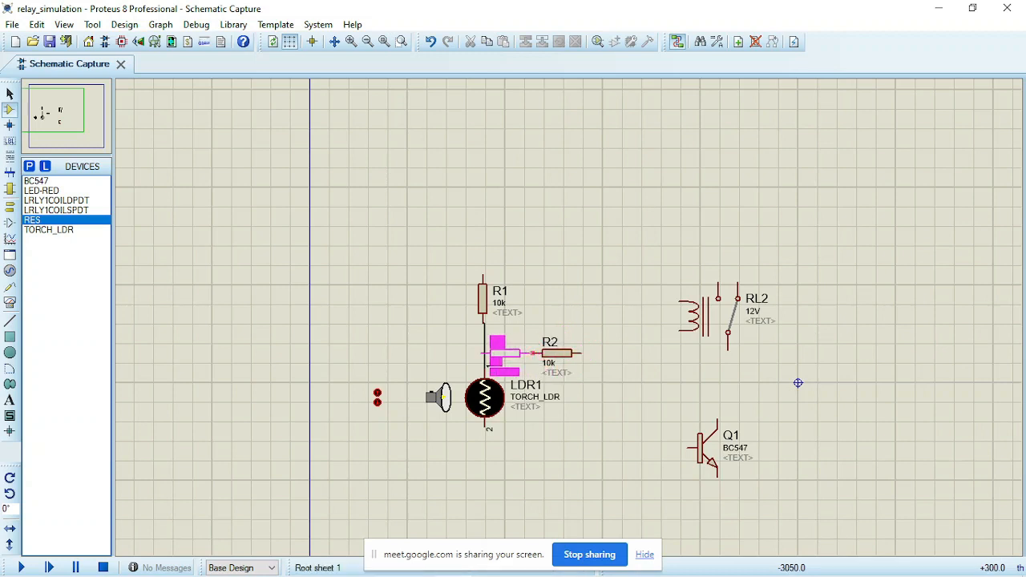
pyautogui.click(533, 353)
pyautogui.click(485, 352)
# Move relay RL2 up and away from the sensor circuit, and move transistor Q1 next to resistor R2
pyautogui.moveTo(642, 260); pyautogui.dragTo(798, 372)
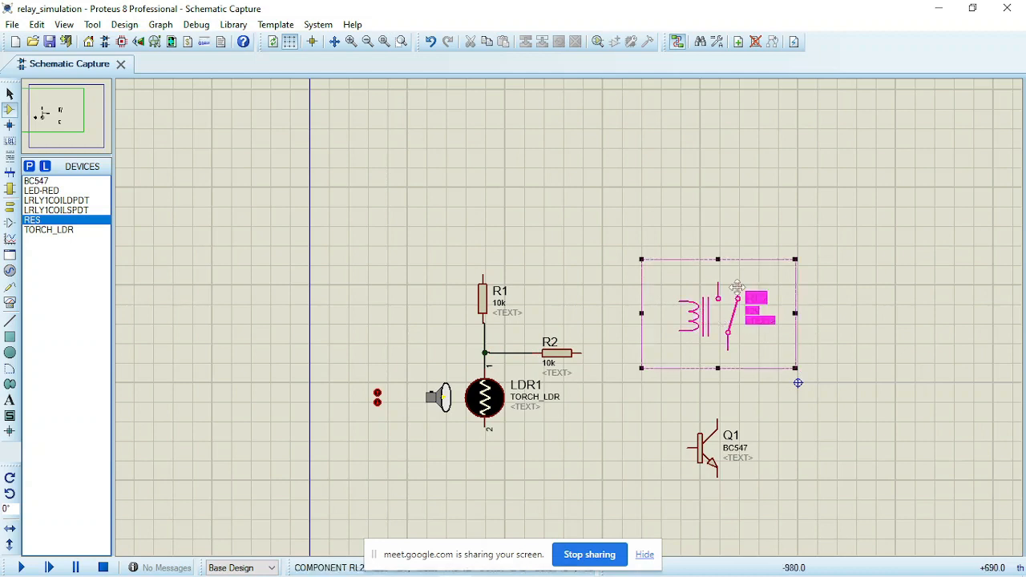
pyautogui.moveTo(753, 303); pyautogui.dragTo(880, 177)
pyautogui.moveTo(672, 413)
pyautogui.mouseDown()
pyautogui.moveTo(746, 485)
pyautogui.moveTo(692, 407)
pyautogui.moveTo(665, 387)
pyautogui.moveTo(634, 388)
pyautogui.moveTo(665, 407)
pyautogui.mouseUp()
pyautogui.click(602, 300)
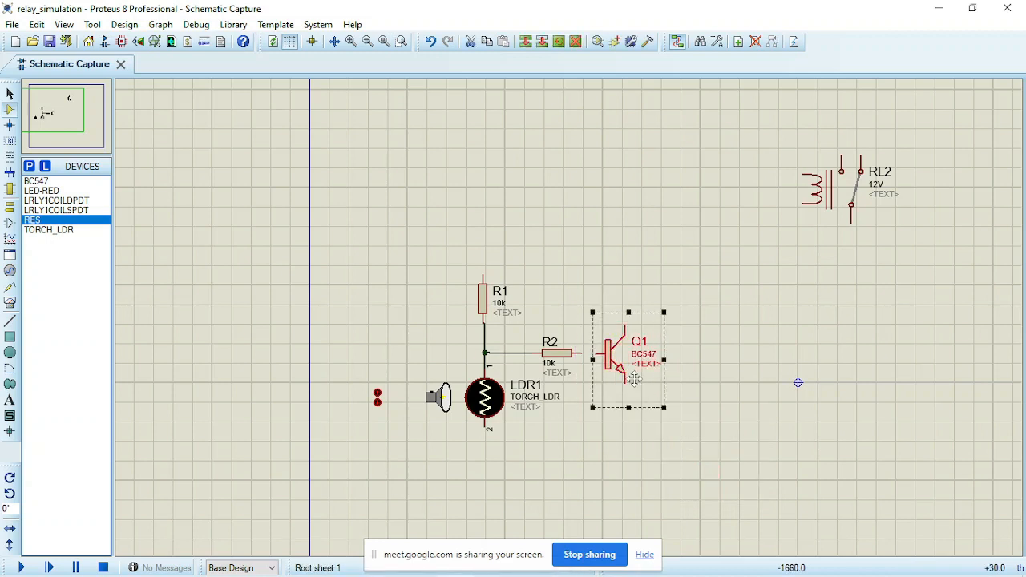
# Wire the free end of resistor R2 to the base of transistor Q1
pyautogui.scroll(1, 631, 377)
pyautogui.moveTo(537, 289); pyautogui.dragTo(542, 287)
pyautogui.click(485, 226)
pyautogui.click(497, 280)
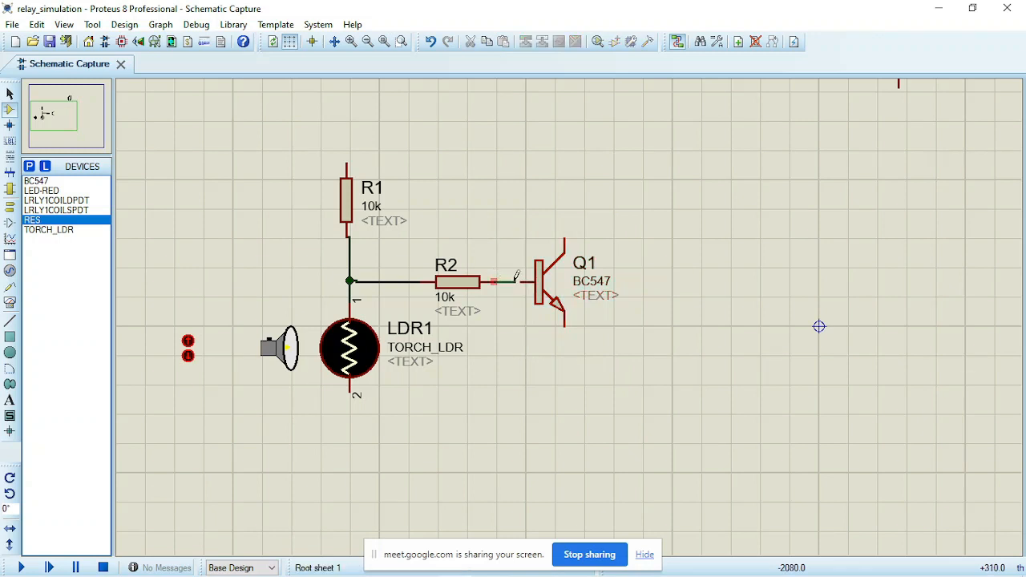
pyautogui.click(522, 281)
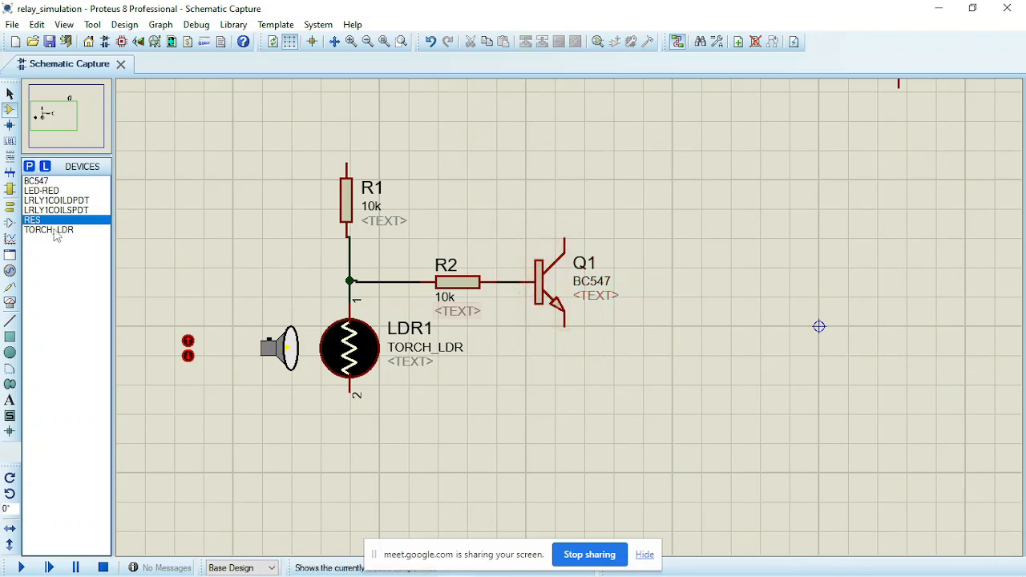
# Place a GROUND terminal below LDR1 and wire it to LDR1's pin 2
pyautogui.click(10, 206)
pyautogui.click(40, 220)
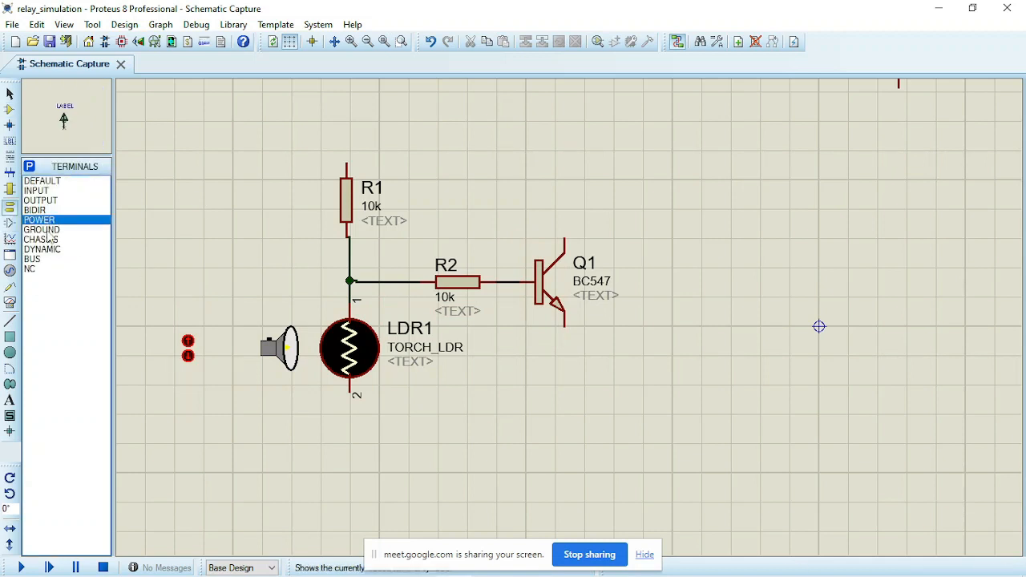
pyautogui.click(44, 230)
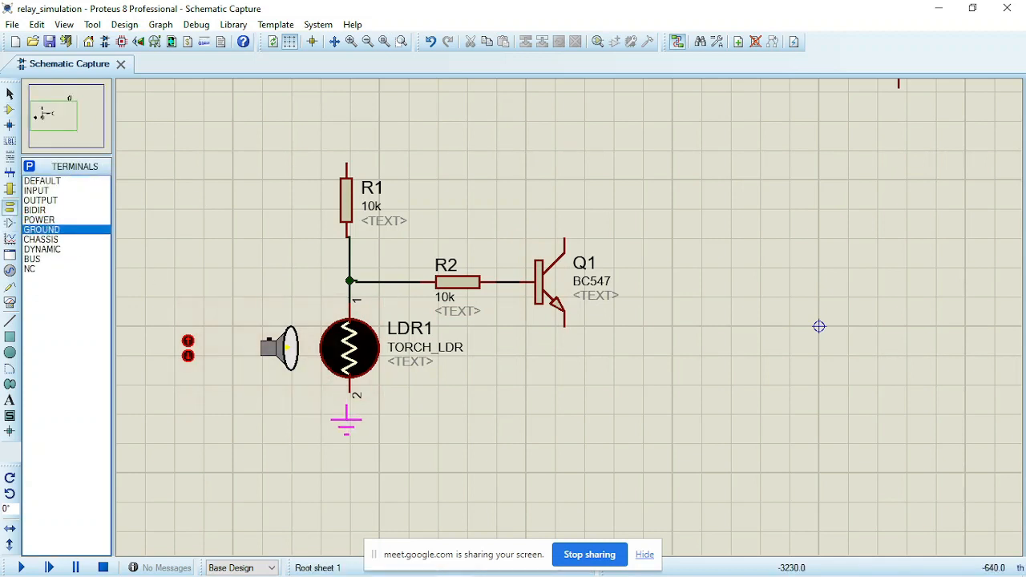
pyautogui.click(349, 422)
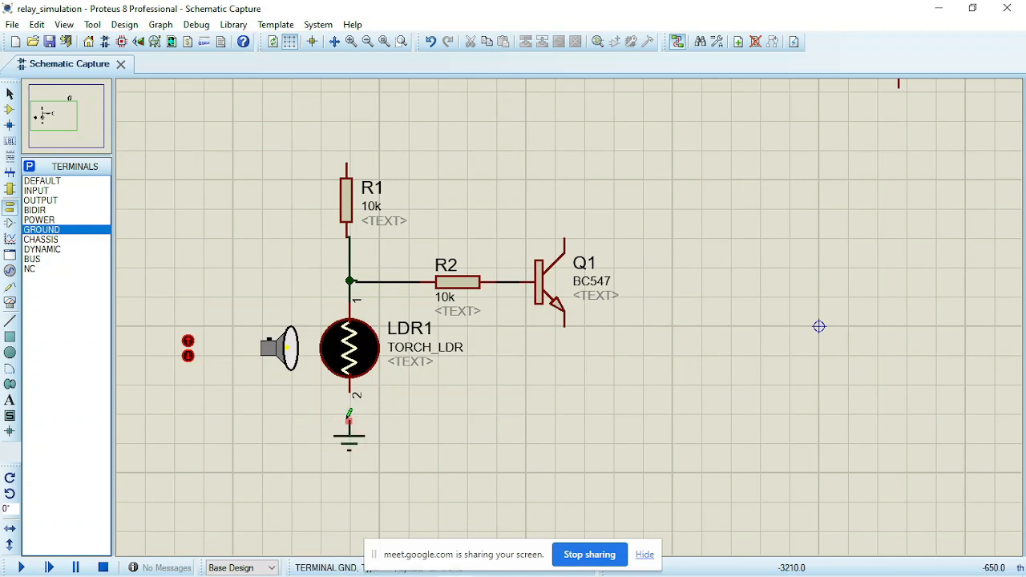
pyautogui.click(349, 420)
pyautogui.click(349, 393)
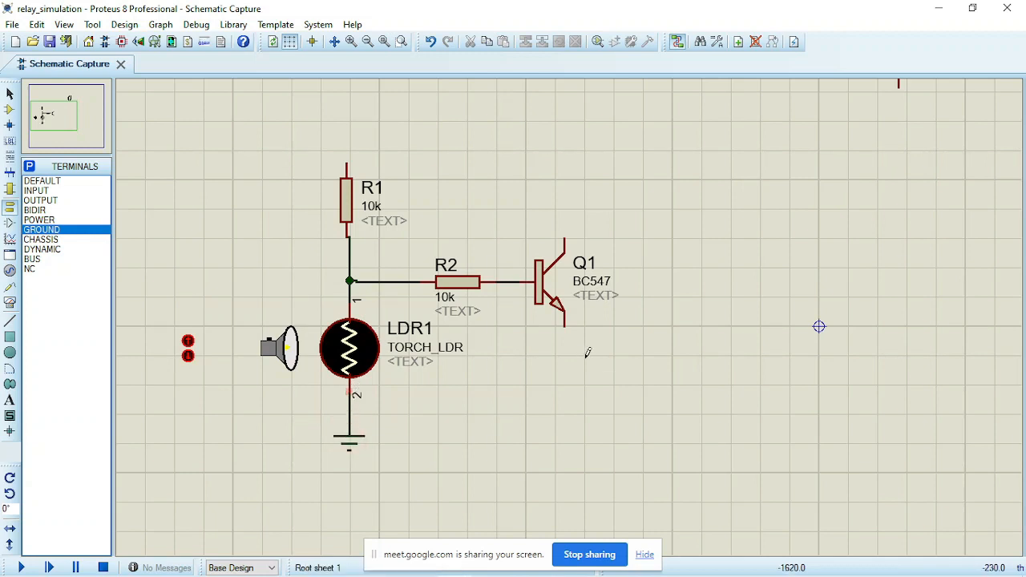
# Wire Q1's emitter down and across to the ground connection under LDR1
pyautogui.click(563, 322)
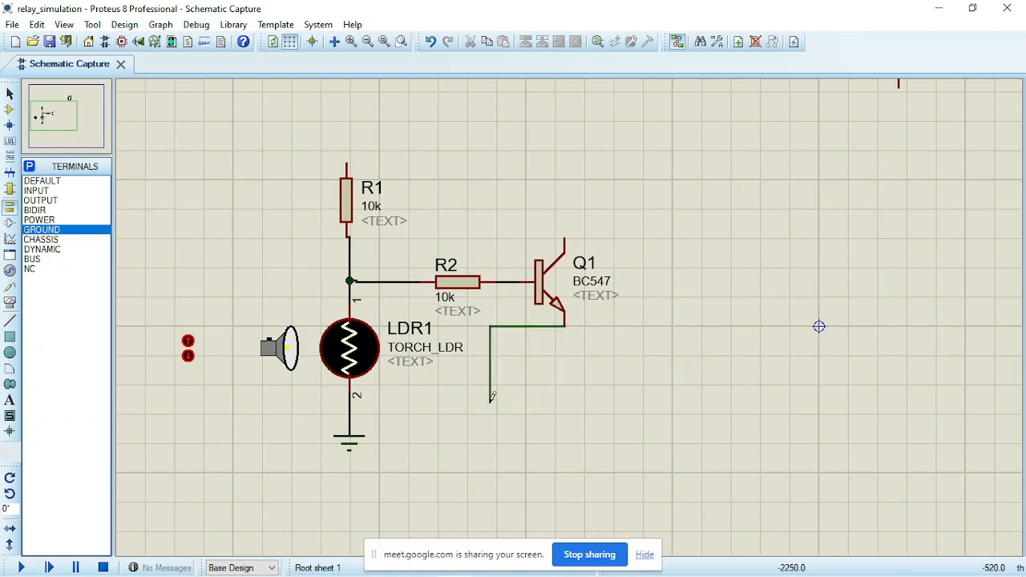
pyautogui.press('Escape')
pyautogui.click(563, 323)
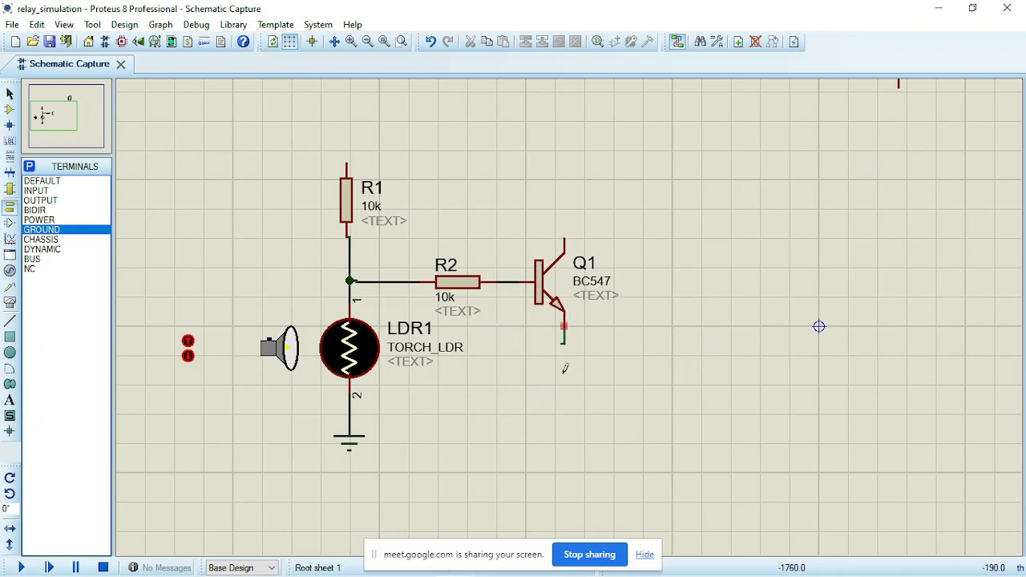
pyautogui.click(565, 415)
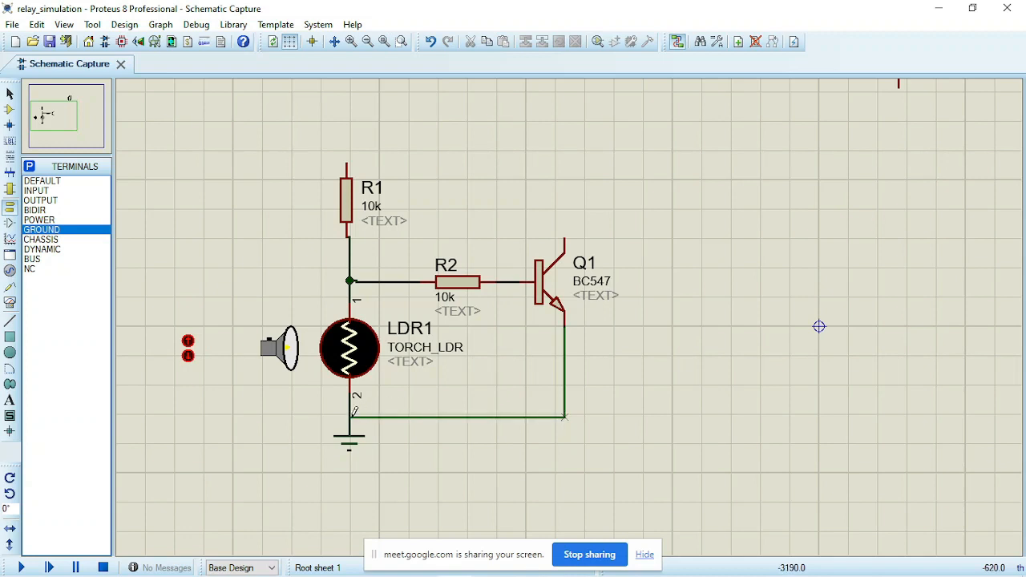
pyautogui.click(351, 416)
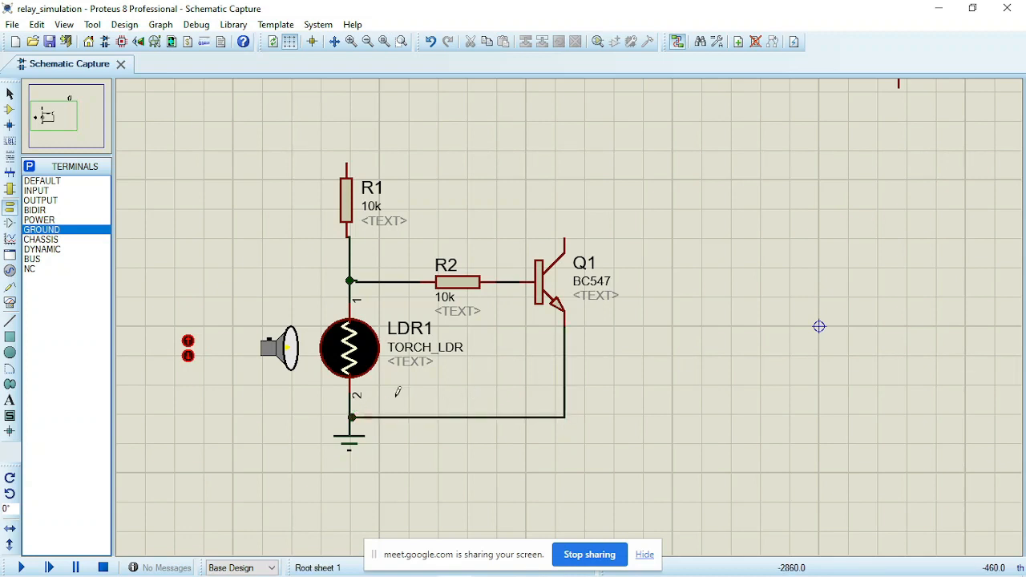
# Try to shift the wire between Q1's emitter and LDR1's ground connection, undo the shift and delete the wire
pyautogui.scroll(-1, 455, 367)
pyautogui.scroll(4, 419, 390)
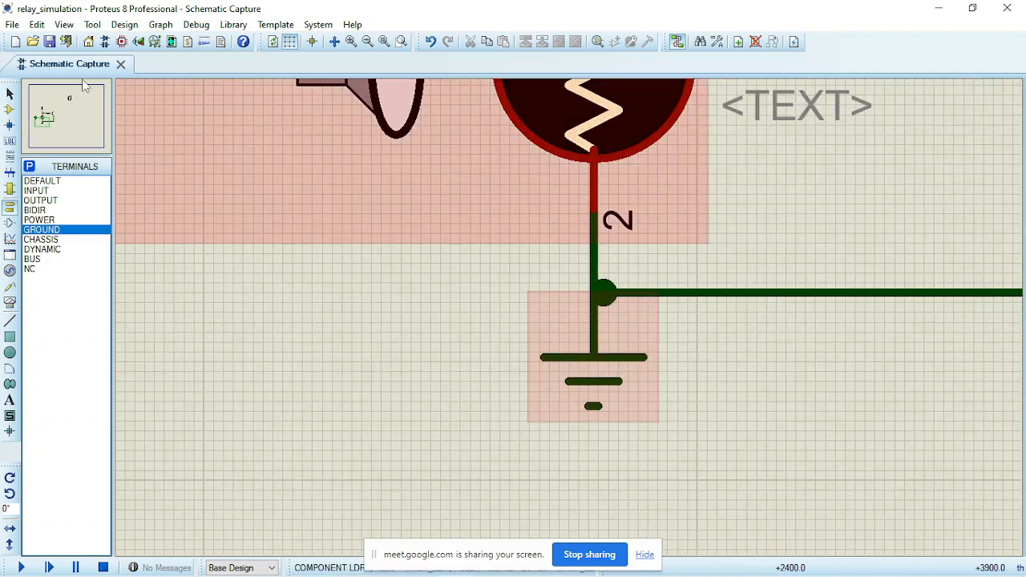
pyautogui.click(699, 294)
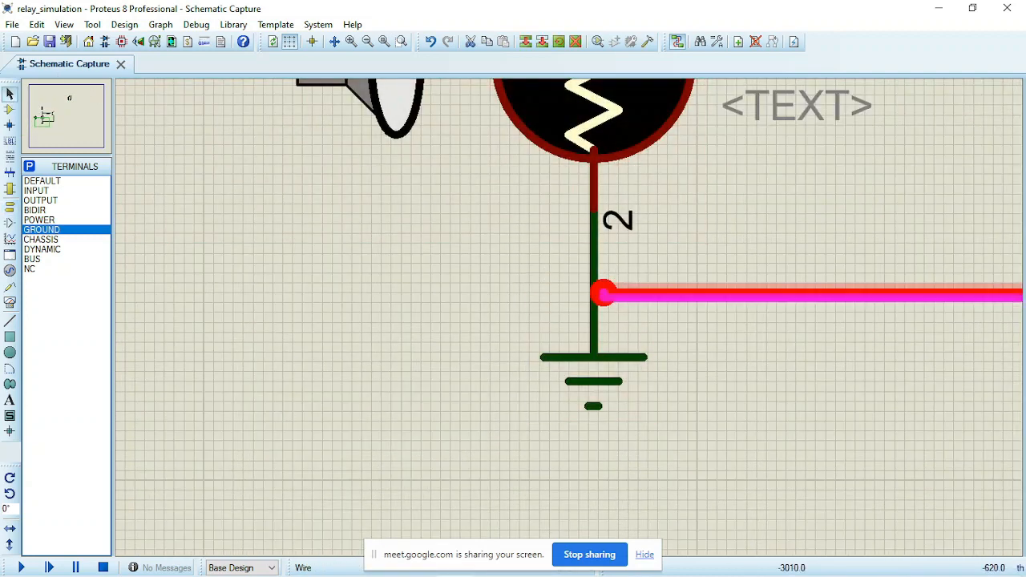
pyautogui.moveTo(682, 295); pyautogui.dragTo(724, 321)
pyautogui.hotkey('ctrl', 'z')
pyautogui.click(622, 295)
pyautogui.press('Delete')
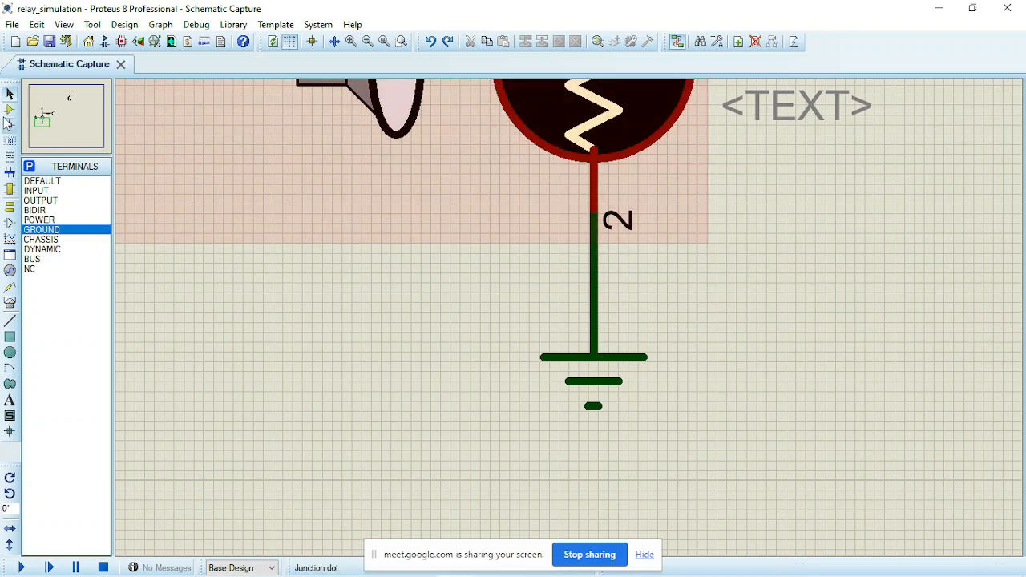
# Move the ground terminal slightly lower beneath LDR1 to lengthen its connecting wire
pyautogui.click(10, 109)
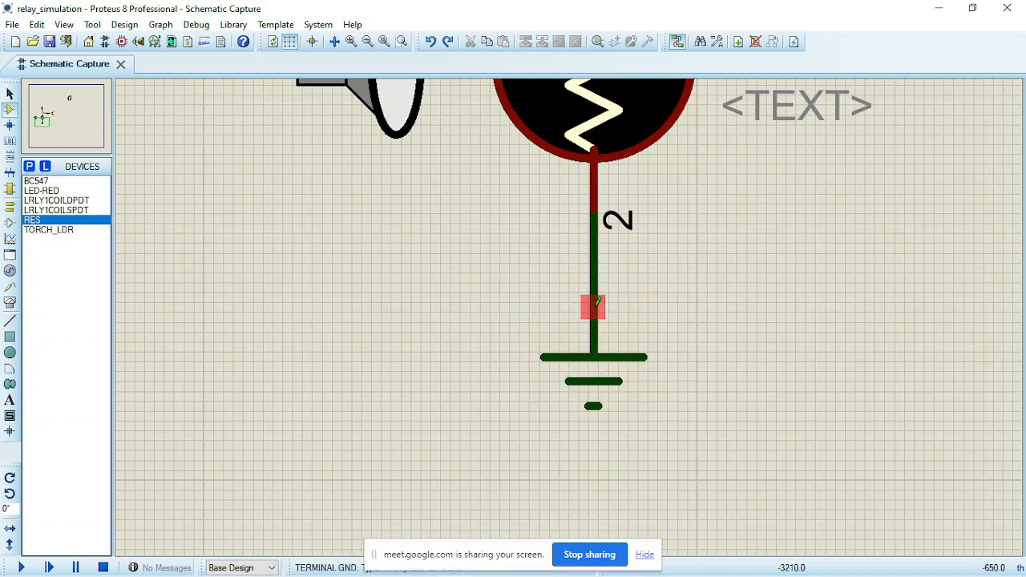
pyautogui.scroll(-4, 602, 311)
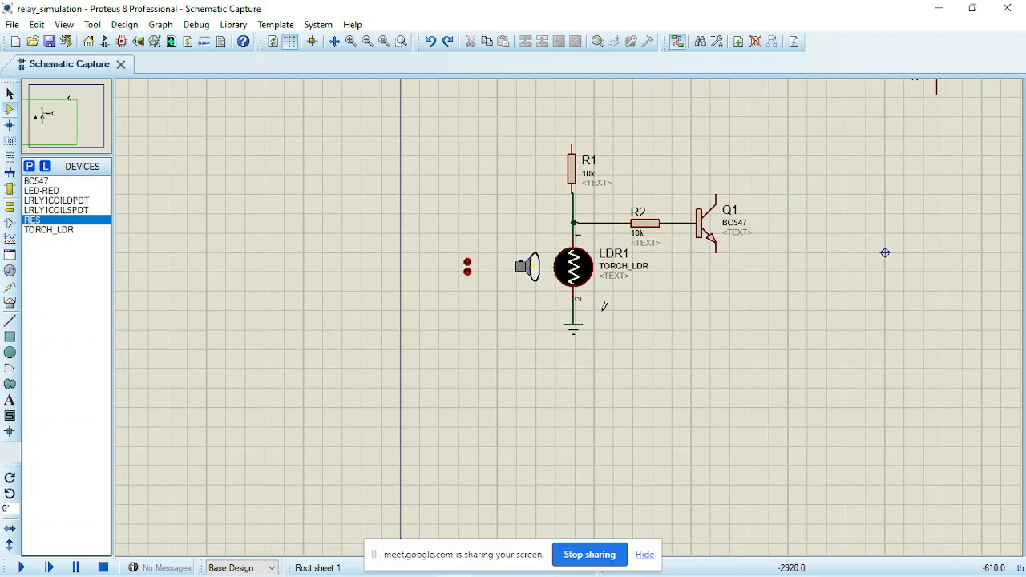
pyautogui.scroll(3, 572, 327)
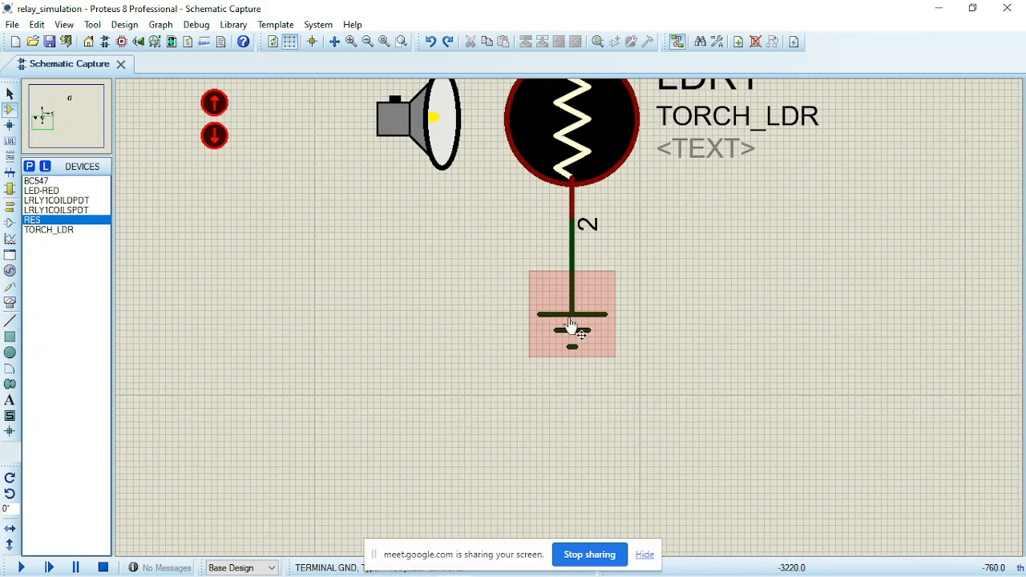
pyautogui.click(570, 321)
pyautogui.moveTo(578, 338); pyautogui.dragTo(577, 364)
pyautogui.click(594, 312)
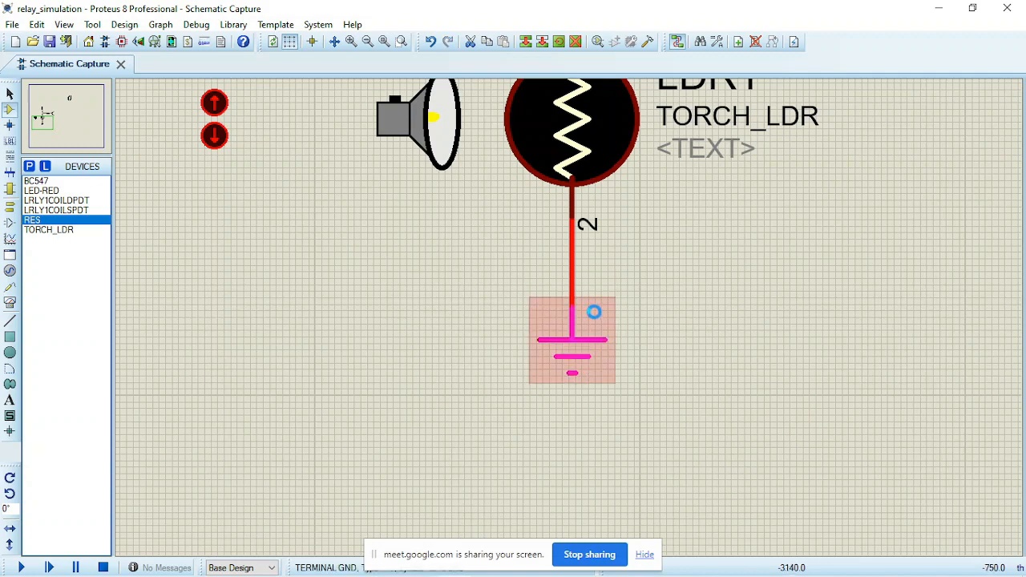
pyautogui.press('Escape')
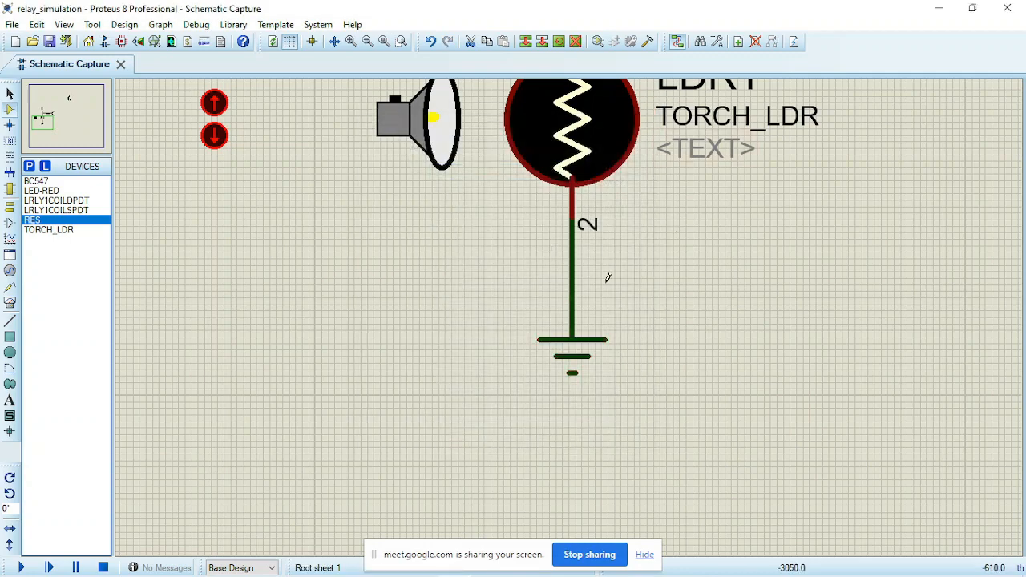
# Draw a wire from the vertical LDR1–ground line across and up to Q1's emitter
pyautogui.click(573, 289)
pyautogui.scroll(-3, 797, 285)
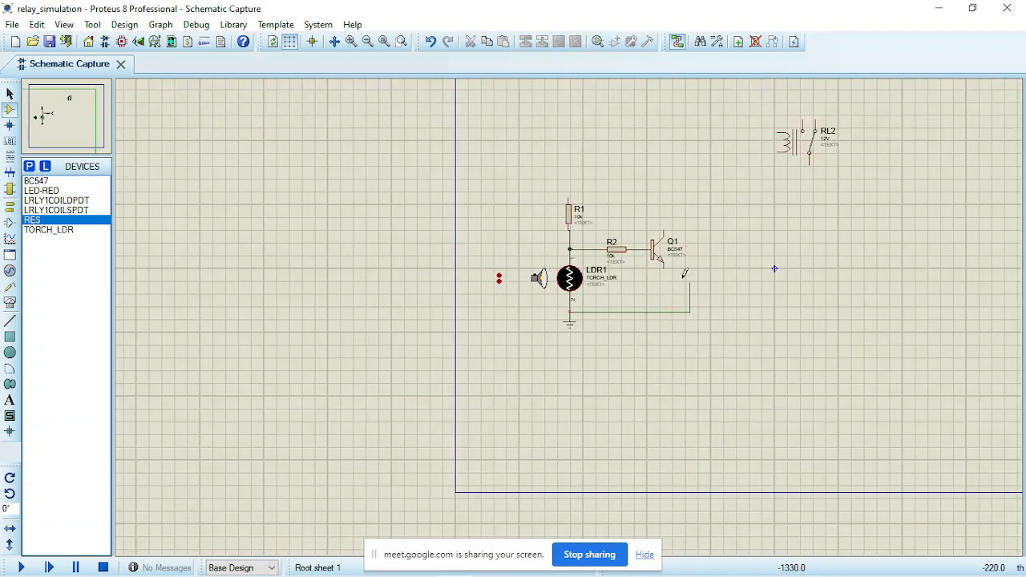
pyautogui.scroll(3, 660, 267)
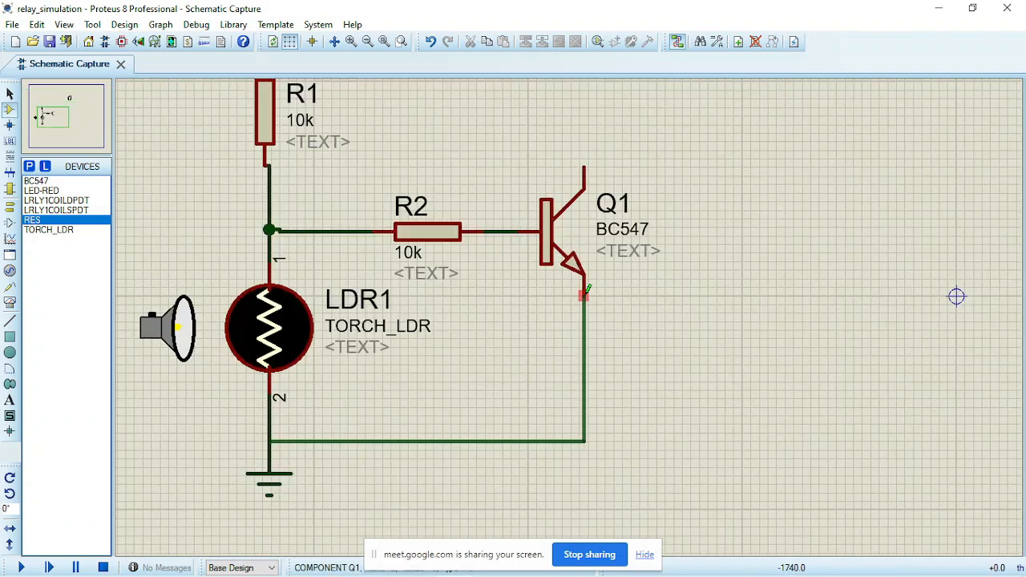
pyautogui.click(573, 278)
pyautogui.scroll(-2, 569, 193)
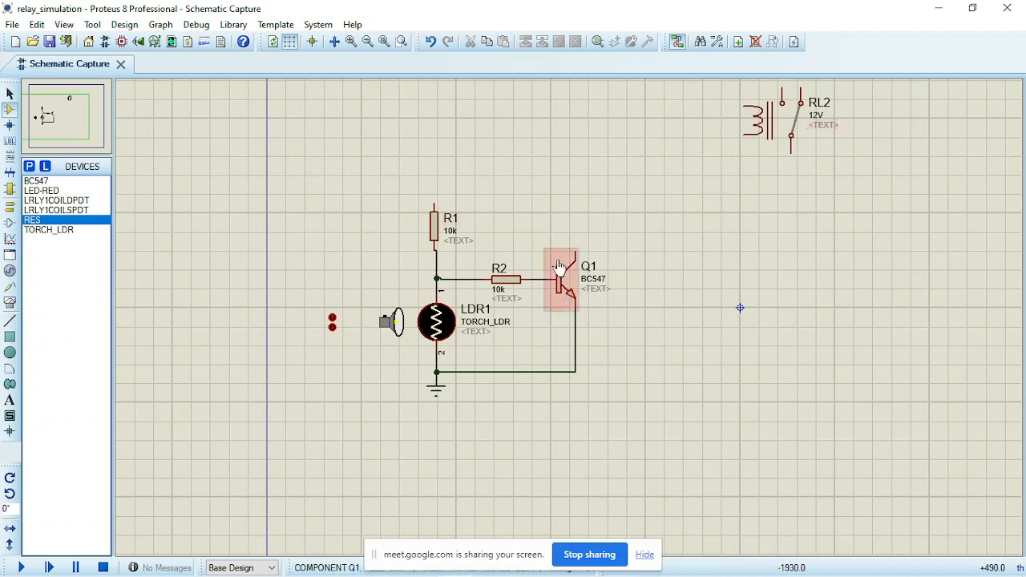
# Move relay RL2 next to the transistor, placing its coil just above Q1's collector
pyautogui.moveTo(539, 228); pyautogui.dragTo(614, 324)
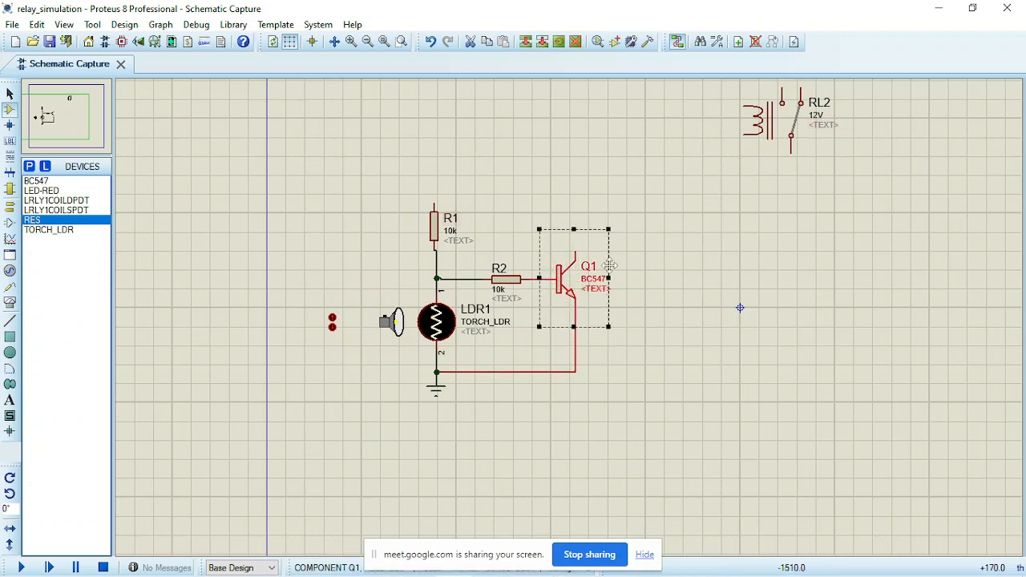
pyautogui.click(779, 133)
pyautogui.moveTo(779, 133); pyautogui.dragTo(615, 233)
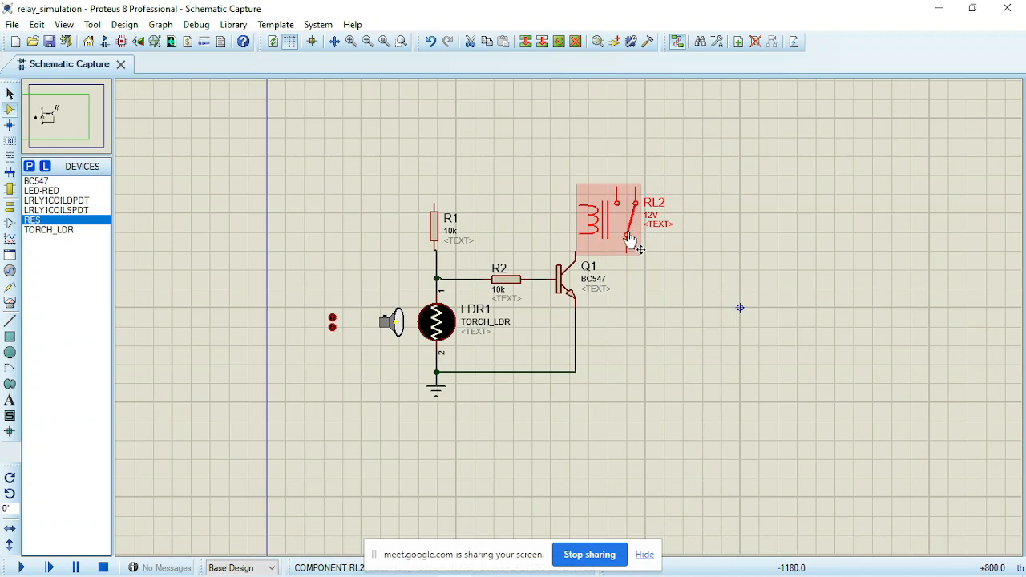
pyautogui.click(700, 224)
pyautogui.moveTo(556, 169); pyautogui.dragTo(709, 255)
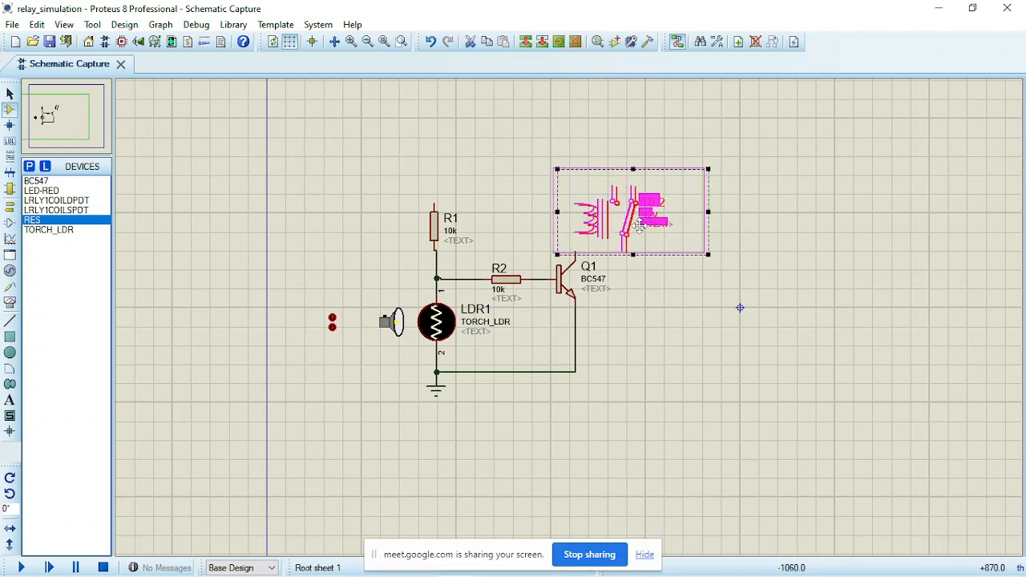
pyautogui.moveTo(668, 255); pyautogui.dragTo(559, 165)
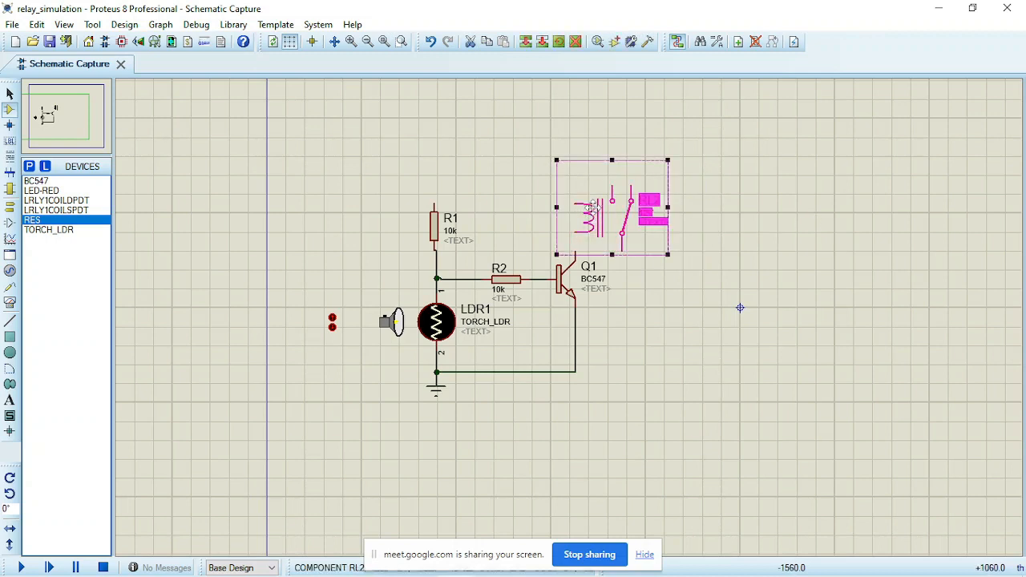
pyautogui.click(751, 210)
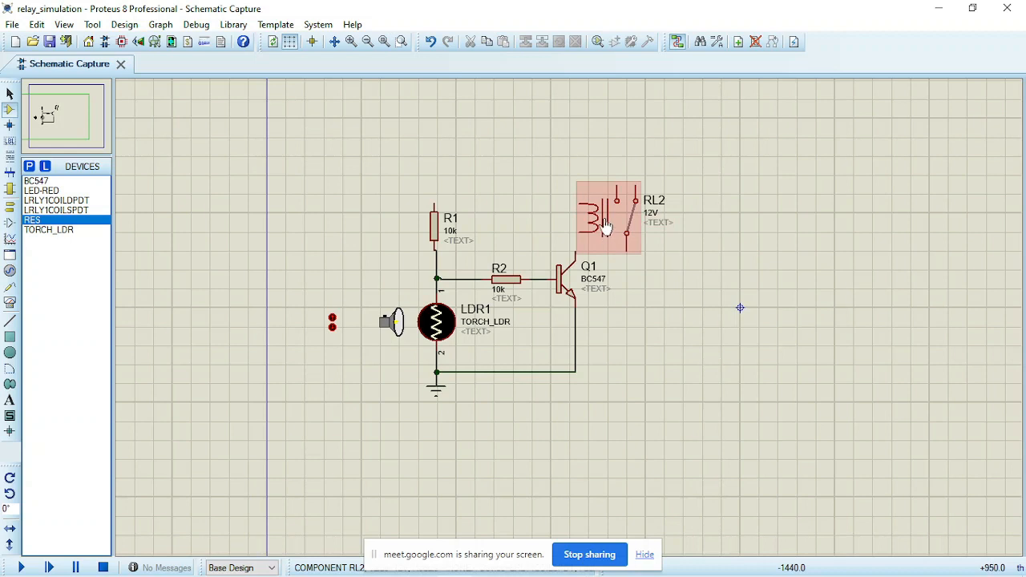
# Wire Q1's collector up to the lower coil pin of relay RL2
pyautogui.click(566, 295)
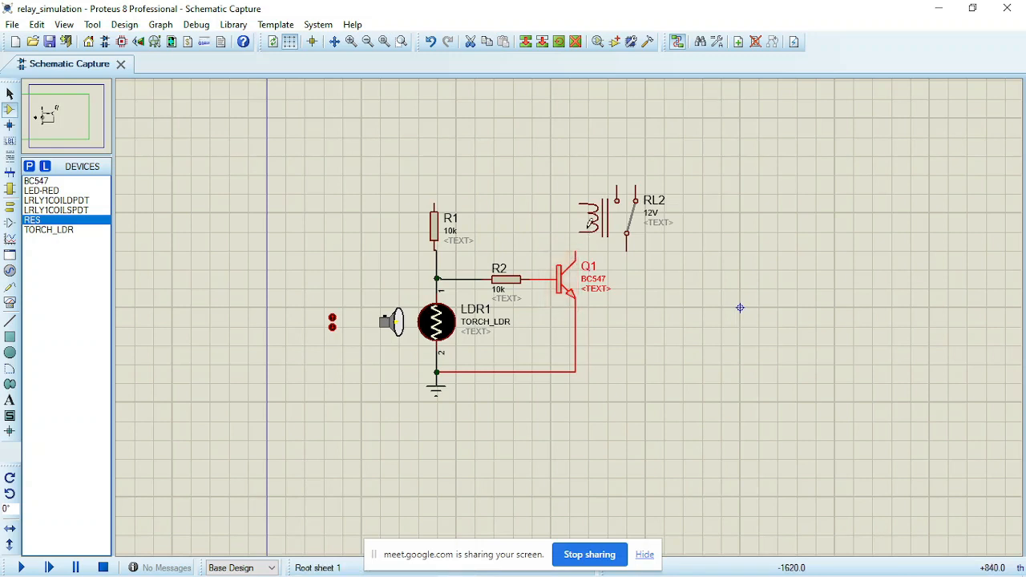
pyautogui.click(560, 209)
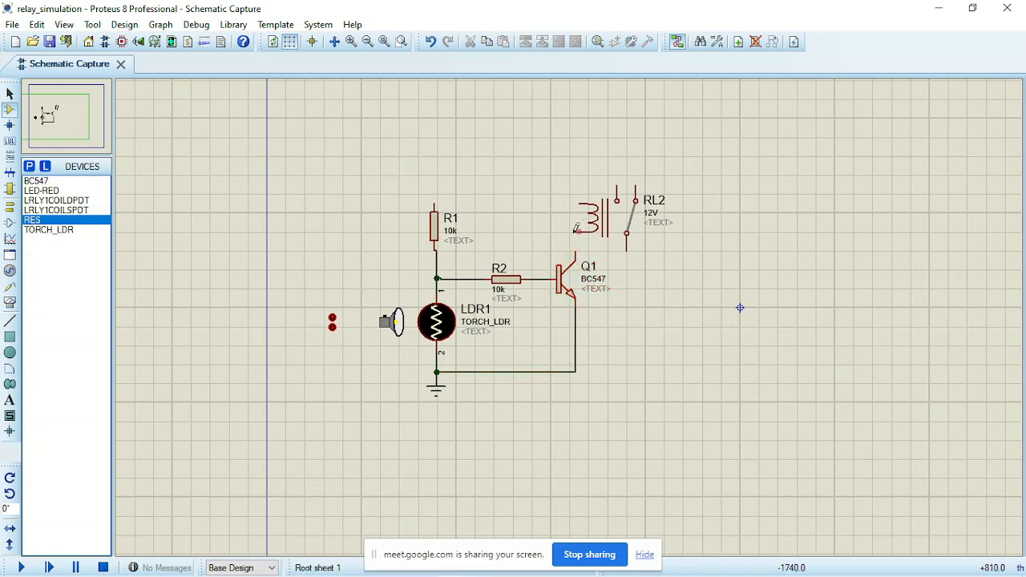
pyautogui.click(575, 238)
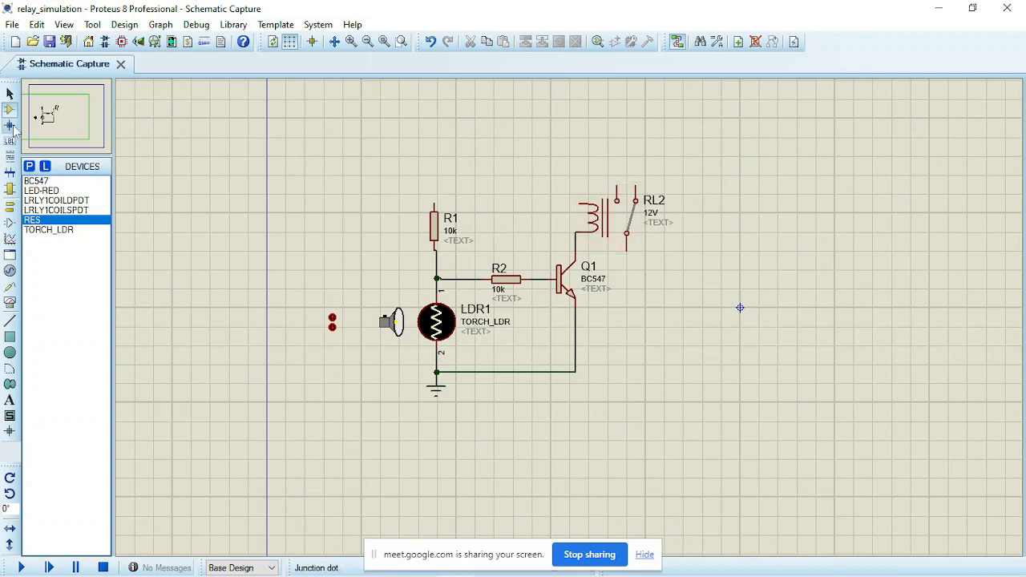
# Add the 1N4007 silicon rectifier from the DIODE library to the project's device list
pyautogui.click(30, 168)
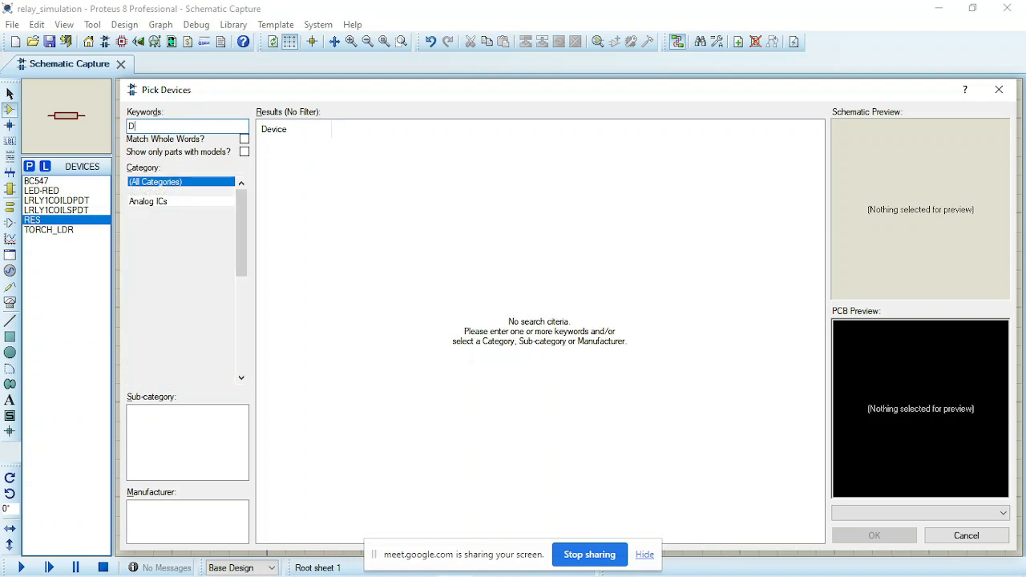
pyautogui.press('BackSpace')
pyautogui.write('1N4007')
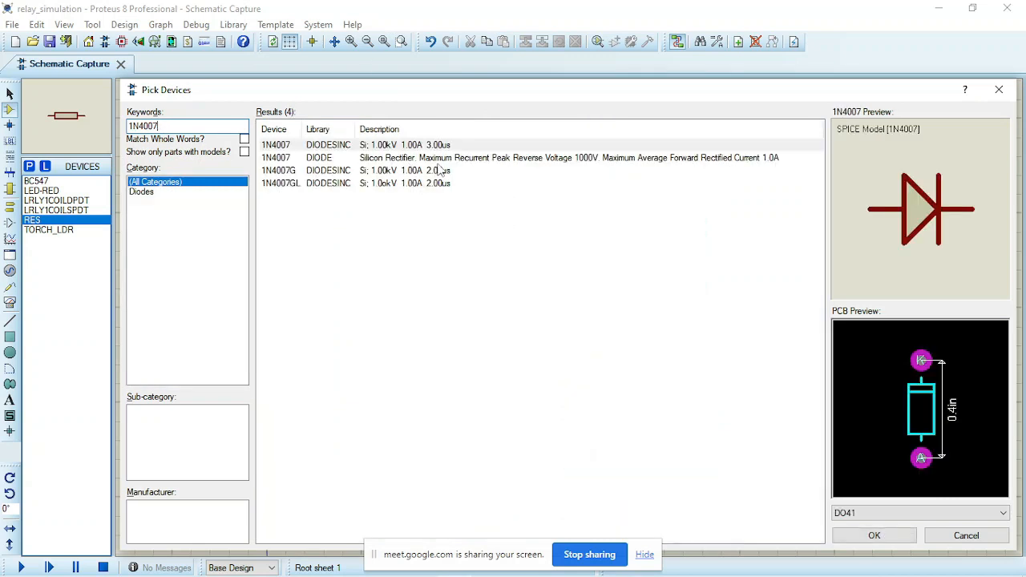
pyautogui.click(464, 161)
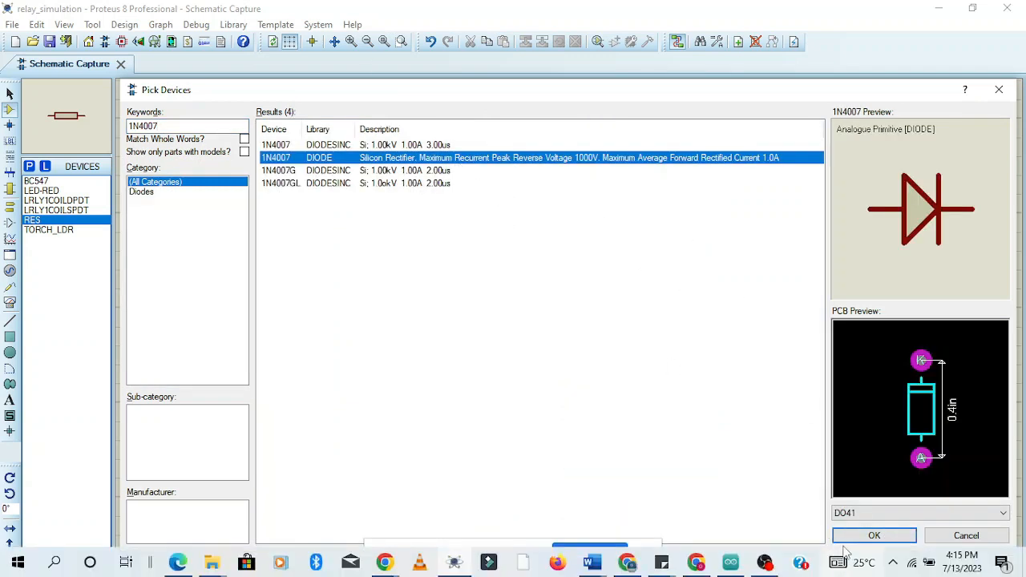
pyautogui.click(872, 536)
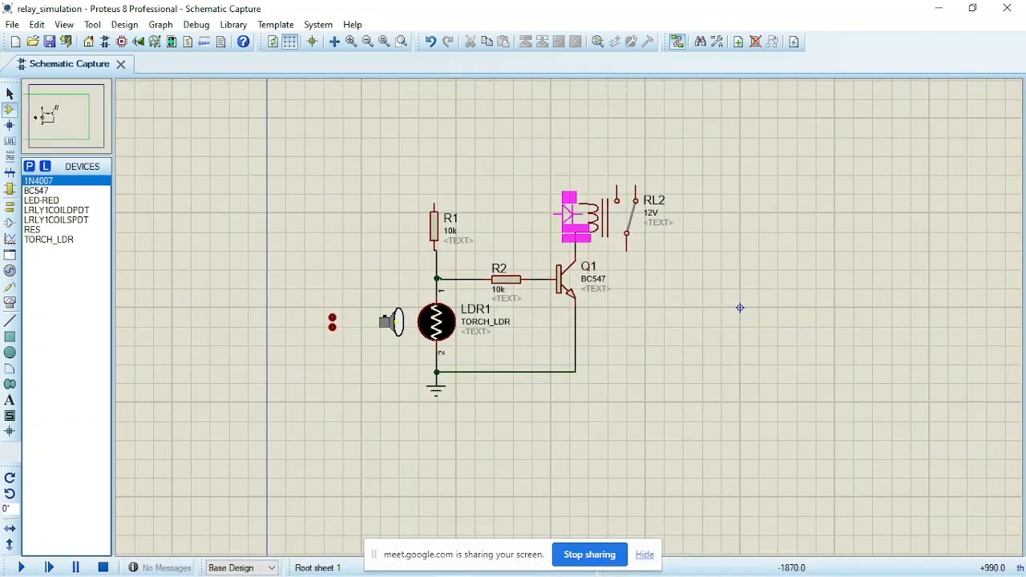
# Place the 1N4007 diode beside RL2's coil and rotate it upright with its cathode facing up
pyautogui.click(563, 214)
pyautogui.rightClick(568, 215)
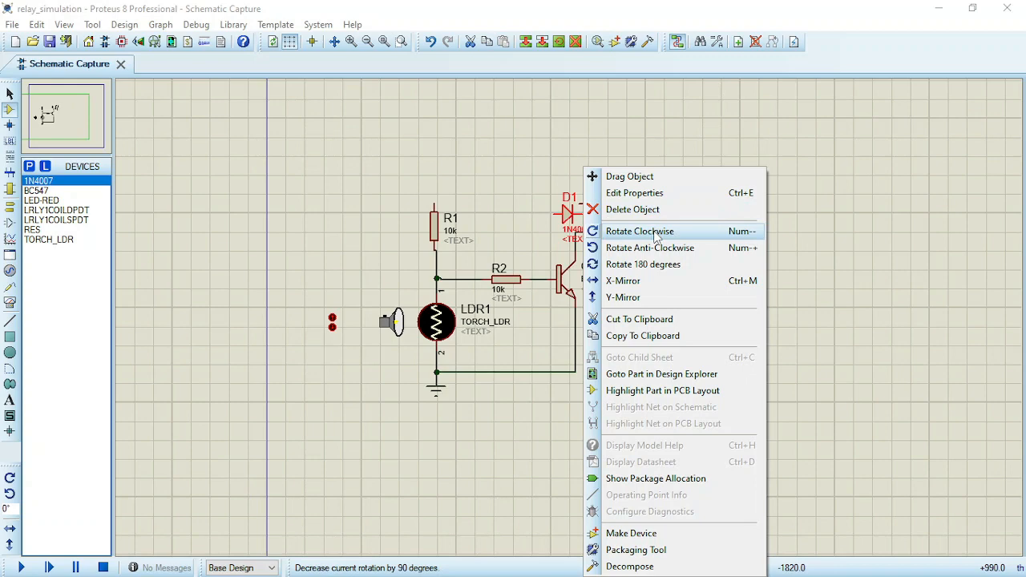
pyautogui.click(656, 231)
pyautogui.scroll(3, 739, 307)
pyautogui.moveTo(546, 313); pyautogui.dragTo(528, 315)
pyautogui.rightClick(535, 312)
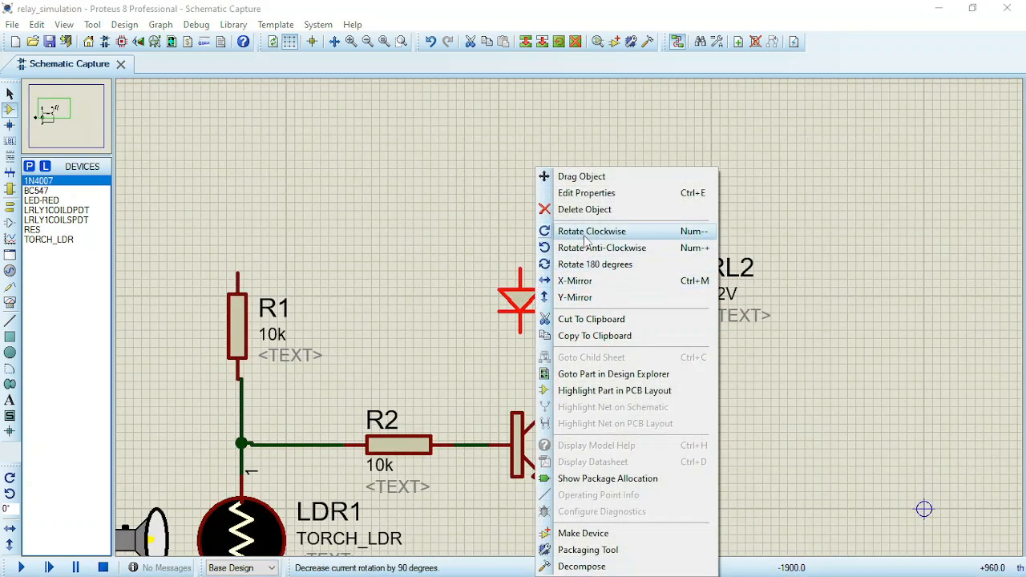
pyautogui.click(589, 236)
pyautogui.rightClick(534, 315)
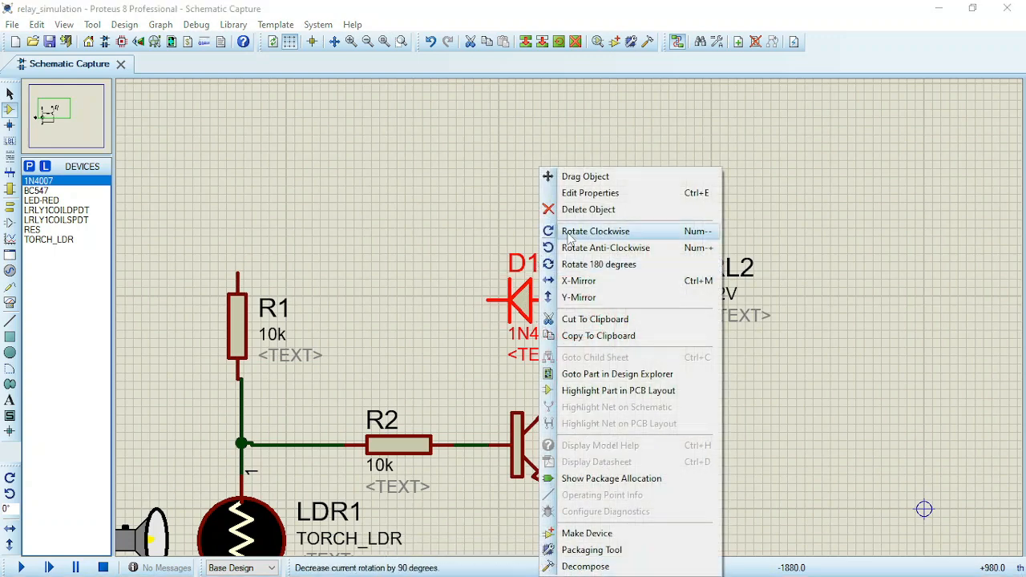
pyautogui.click(565, 232)
pyautogui.moveTo(523, 308)
pyautogui.mouseDown()
pyautogui.moveTo(510, 310)
pyautogui.moveTo(531, 318)
pyautogui.mouseUp()
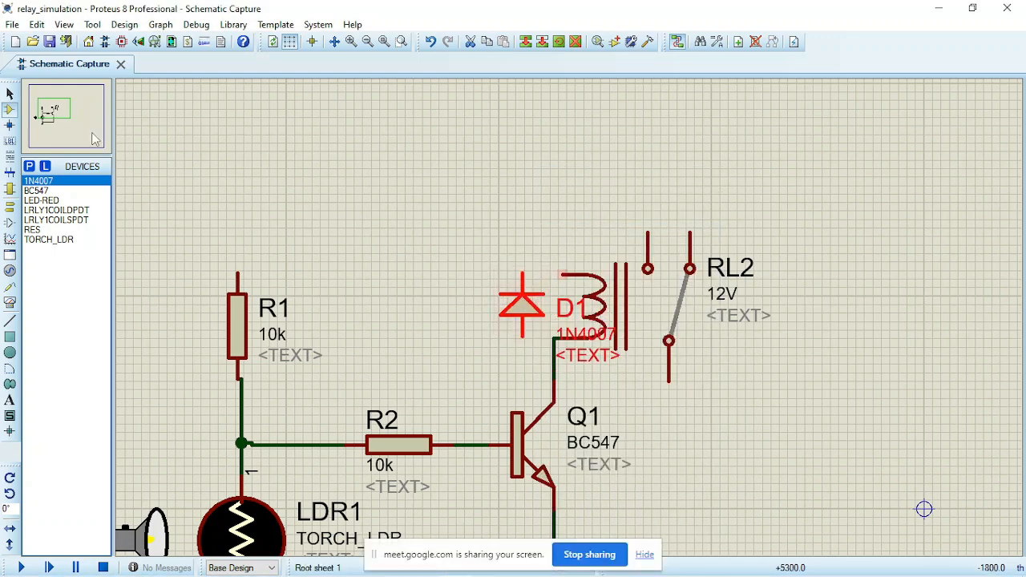
# Move D1's reference, value and text labels to the diode's left side, clear of the relay coil
pyautogui.click(9, 94)
pyautogui.moveTo(564, 316); pyautogui.dragTo(479, 295)
pyautogui.moveTo(580, 335); pyautogui.dragTo(456, 309)
pyautogui.moveTo(588, 355); pyautogui.dragTo(457, 333)
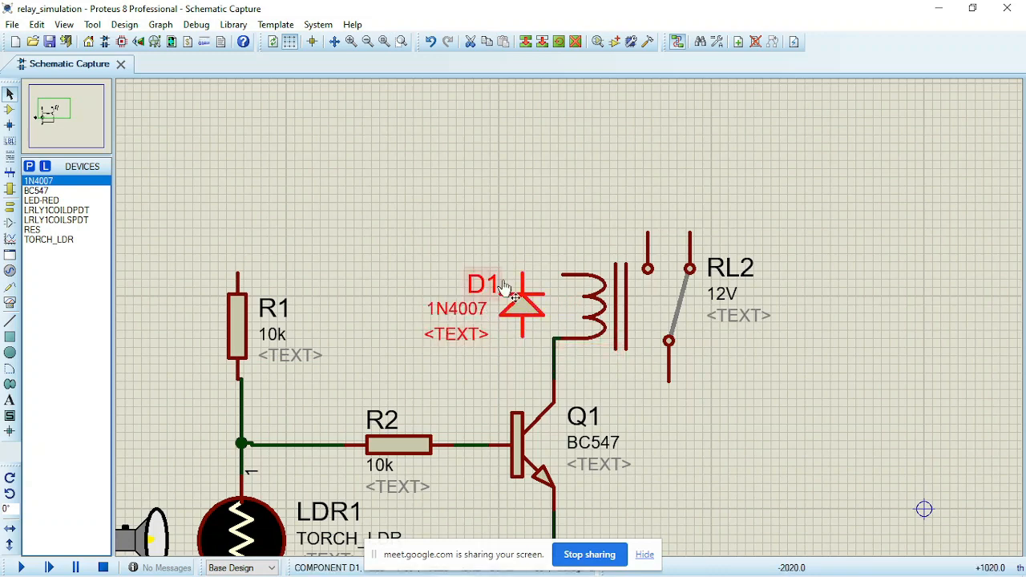
pyautogui.click(546, 261)
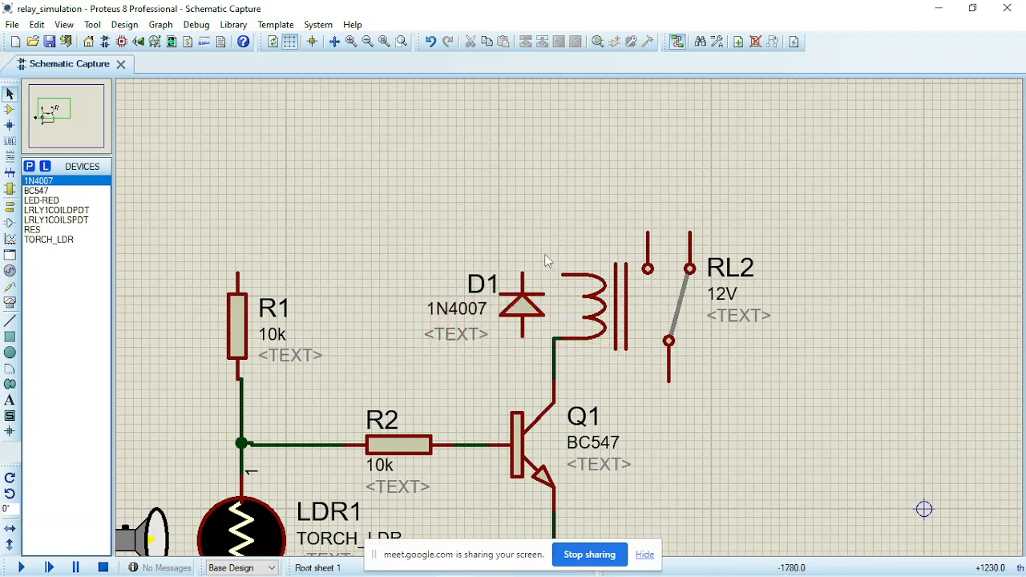
# Wire D1 across RL2's coil, with its anode on the Q1 collector wire and its cathode on the upper coil pin
pyautogui.click(522, 336)
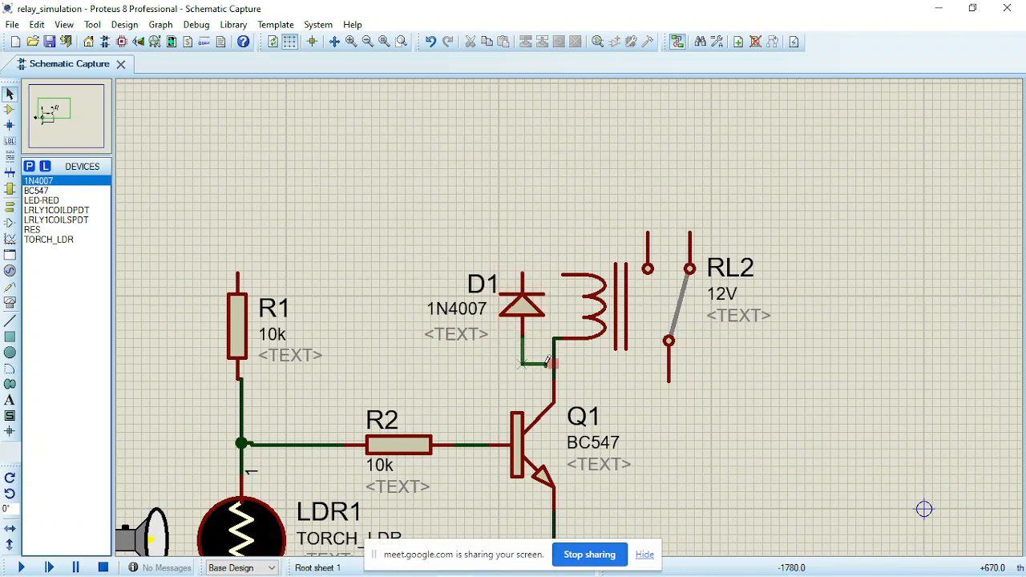
pyautogui.click(554, 364)
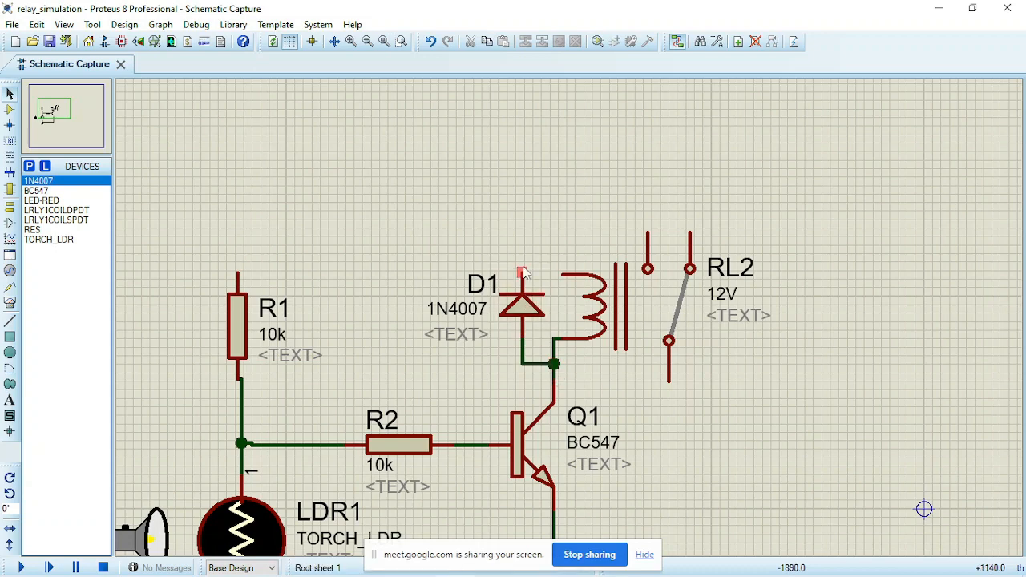
pyautogui.click(562, 275)
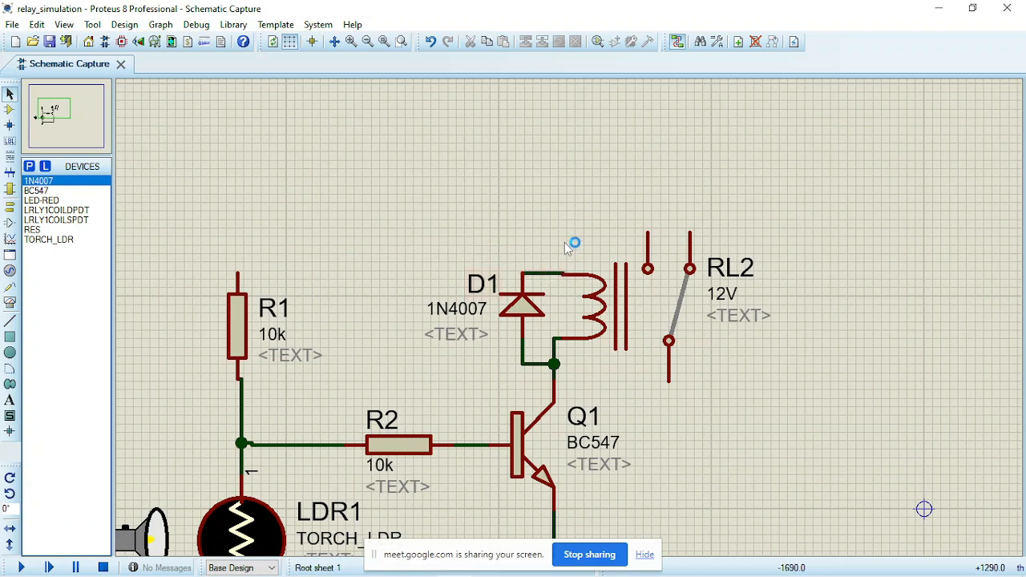
# Place a POWER terminal above RL2's coil and wire it down to the upper coil pin
pyautogui.click(10, 205)
pyautogui.click(52, 222)
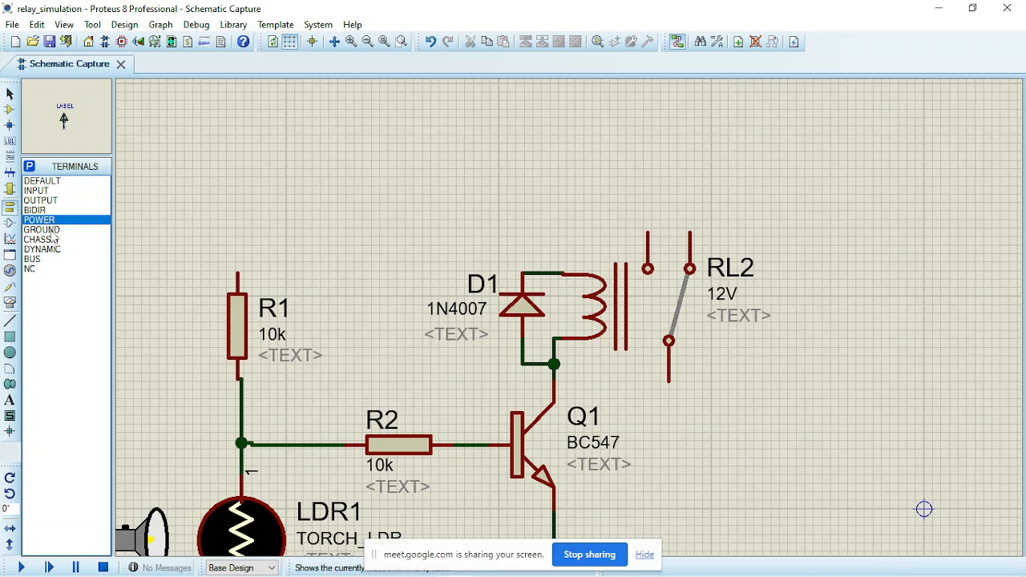
pyautogui.click(562, 240)
pyautogui.click(562, 274)
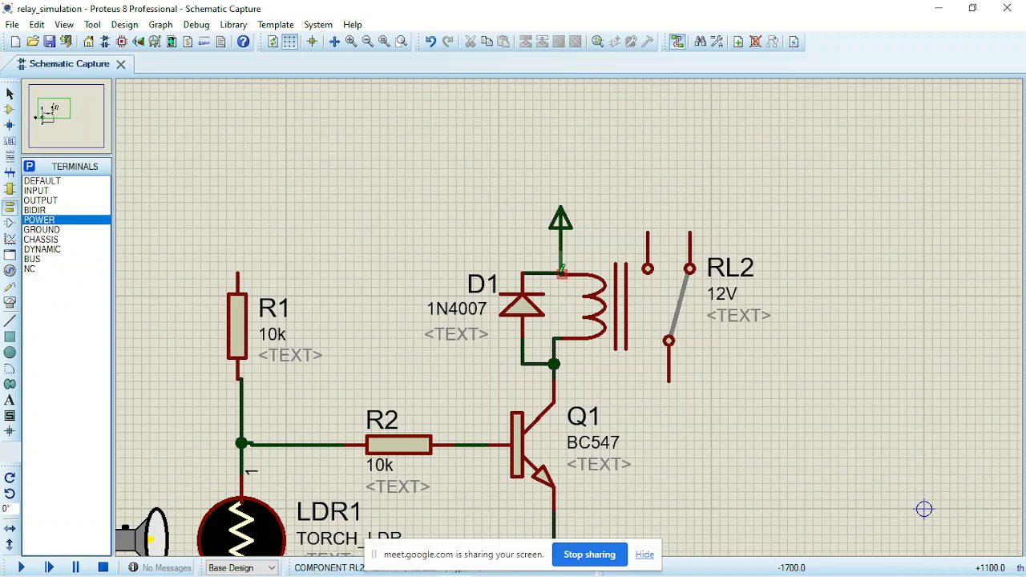
# Try to wire R1's upper pin straight across to D1's cathode
pyautogui.click(237, 273)
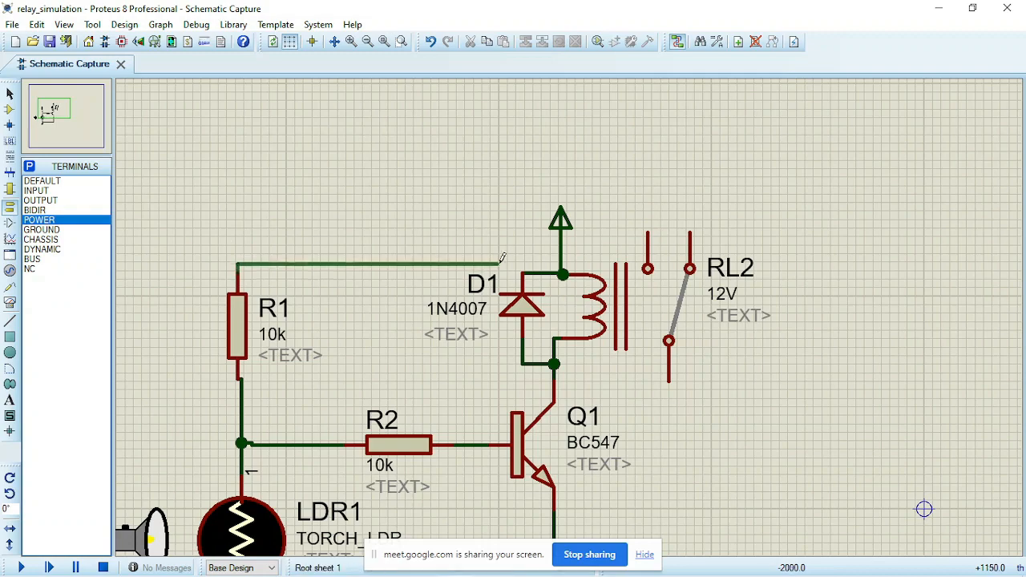
pyautogui.click(521, 272)
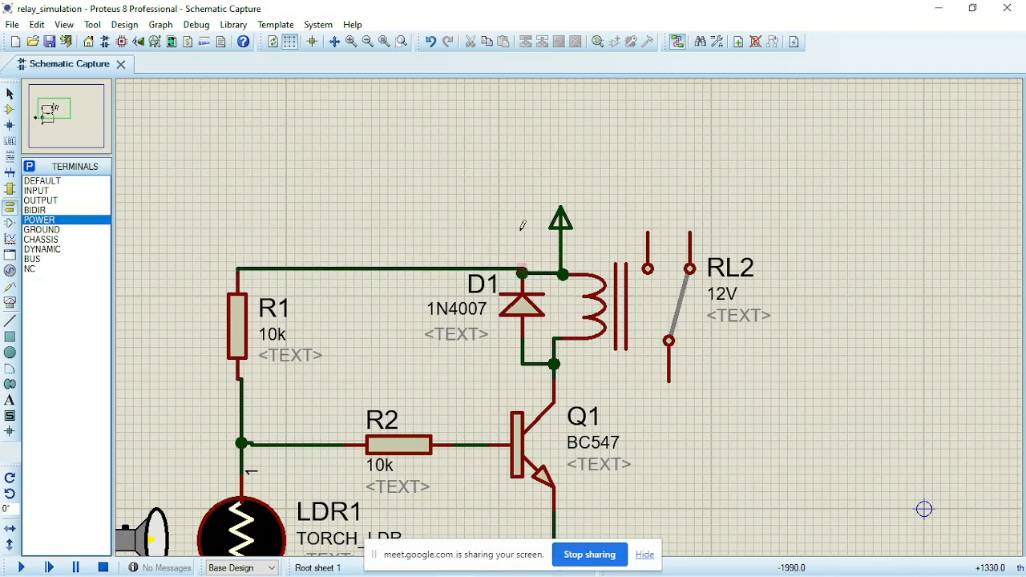
pyautogui.scroll(-2, 569, 316)
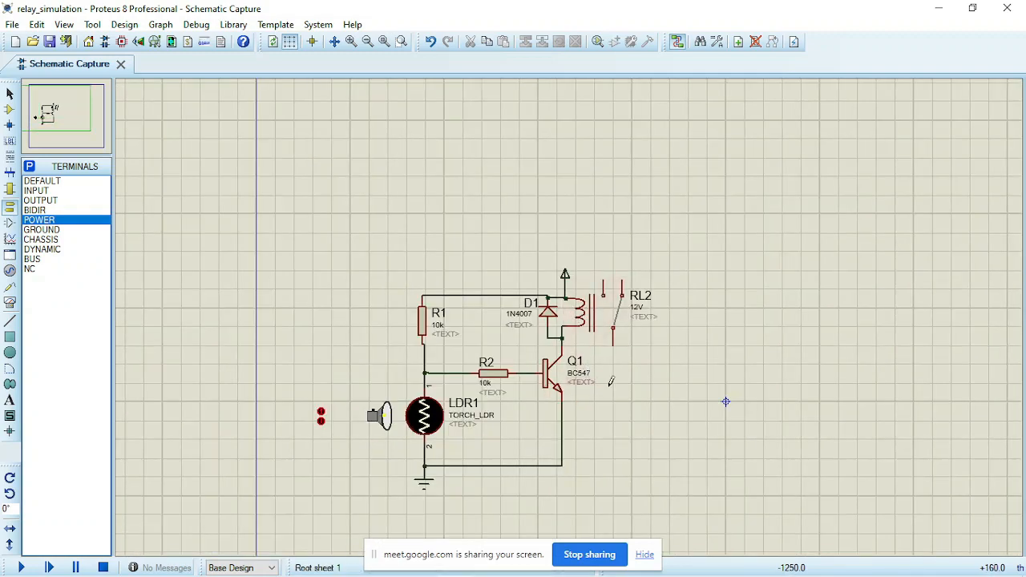
pyautogui.scroll(2, 610, 378)
# Undo the R1 wire and the power terminal's wire, and raise the power terminal above the relay coil
pyautogui.click(10, 96)
pyautogui.hotkey('ctrl', 'z')
pyautogui.hotkey('ctrl', 'z')
pyautogui.click(545, 174)
pyautogui.moveTo(546, 180); pyautogui.dragTo(545, 153)
# Wire R1's upper pin up, across and down to the wire joining D1's cathode and RL2's coil
pyautogui.click(213, 215)
pyautogui.click(223, 225)
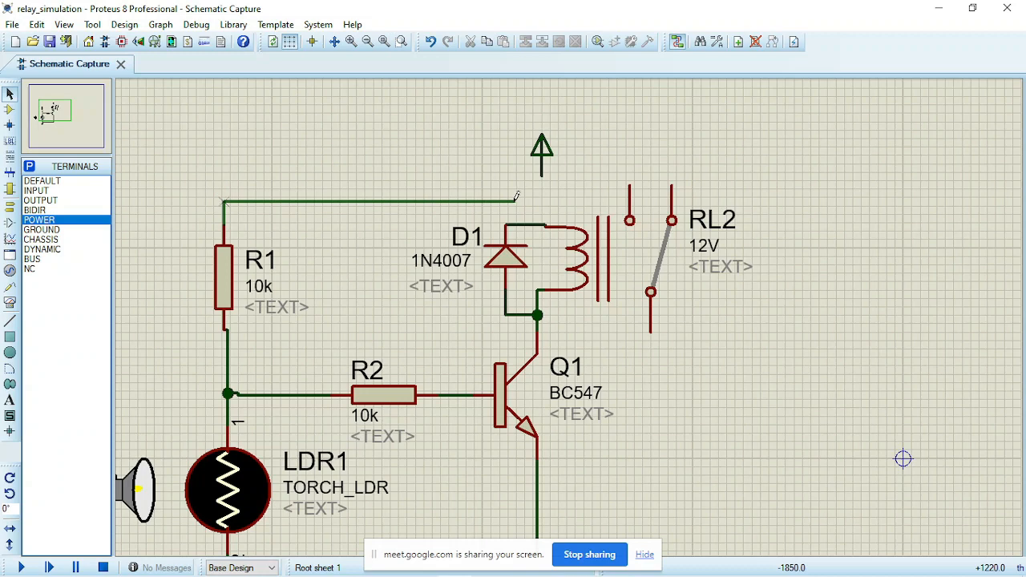
pyautogui.click(522, 225)
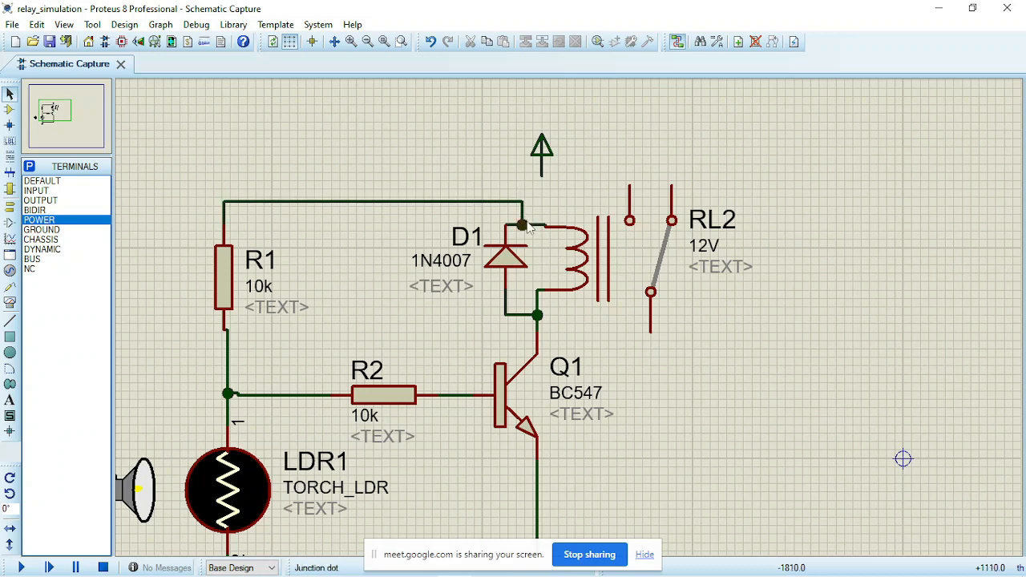
# Align the power terminal above the D1–coil junction and wire it down to the corner of R1's supply wire
pyautogui.click(542, 152)
pyautogui.moveTo(542, 152); pyautogui.dragTo(522, 152)
pyautogui.click(522, 177)
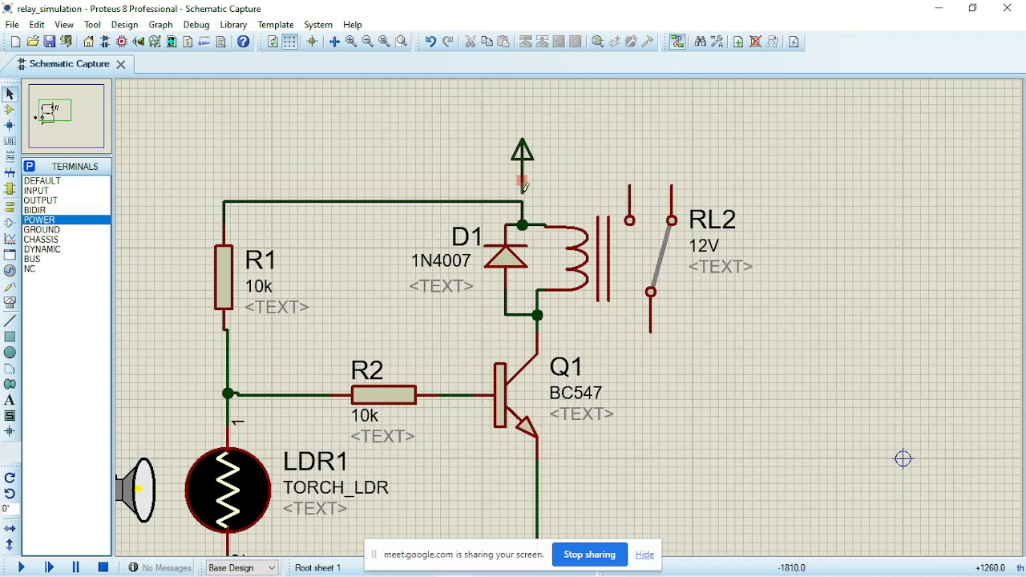
pyautogui.click(522, 201)
pyautogui.click(522, 200)
pyautogui.scroll(-1, 581, 210)
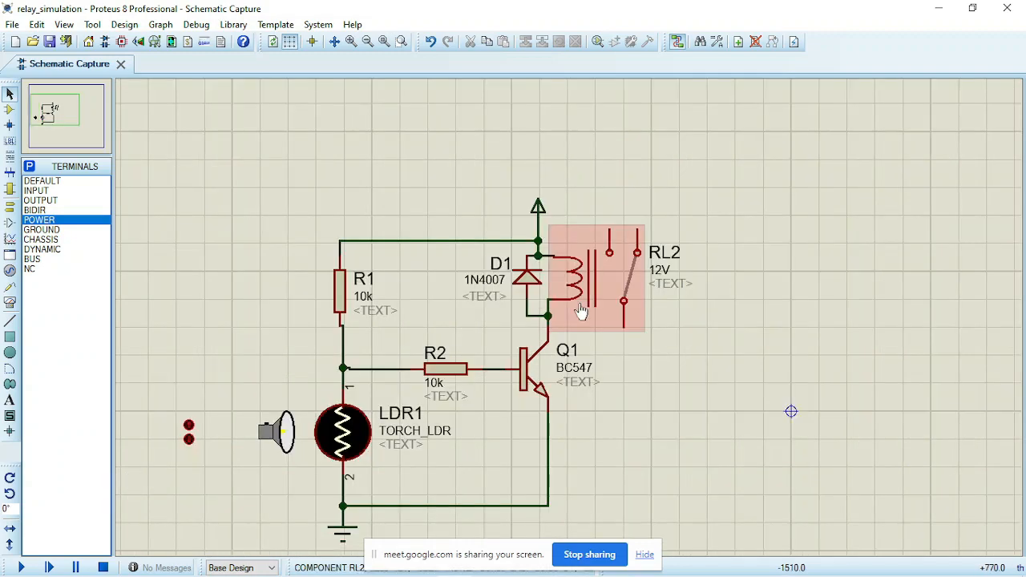
pyautogui.scroll(1, 581, 312)
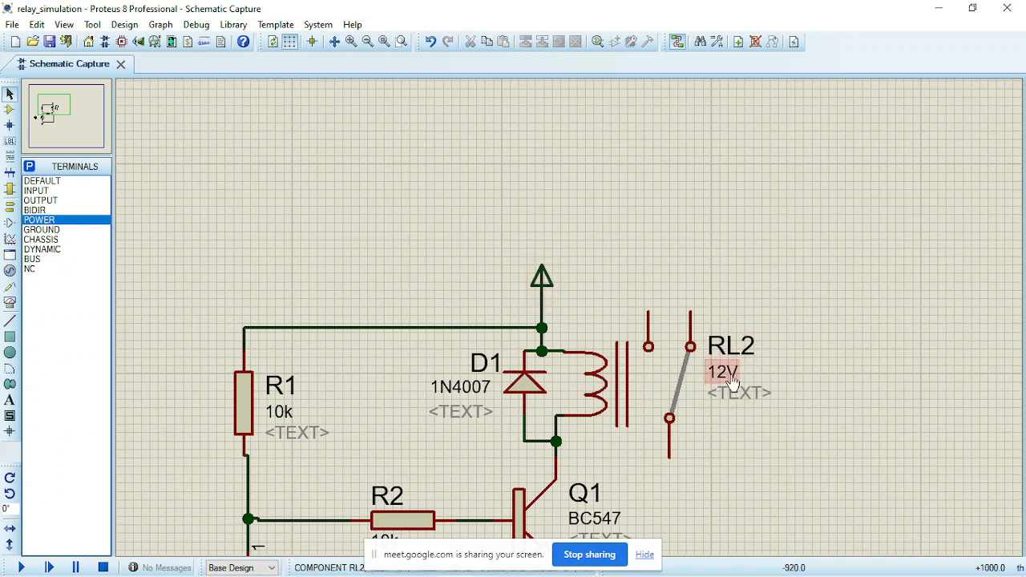
pyautogui.doubleClick(542, 285)
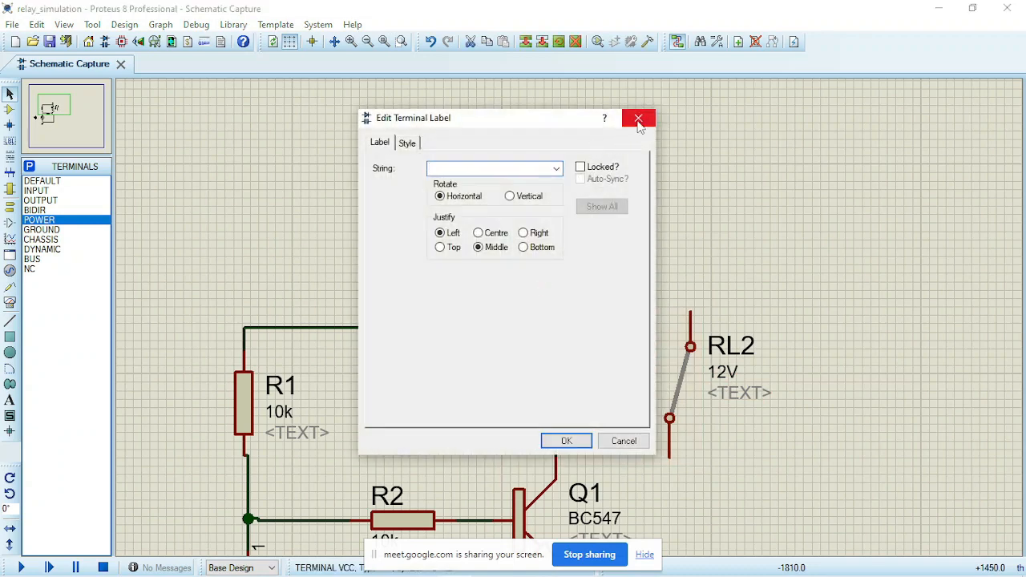
pyautogui.click(641, 120)
pyautogui.doubleClick(541, 280)
pyautogui.click(635, 120)
# Label the power terminal above the relay coil +12V
pyautogui.rightClick(544, 295)
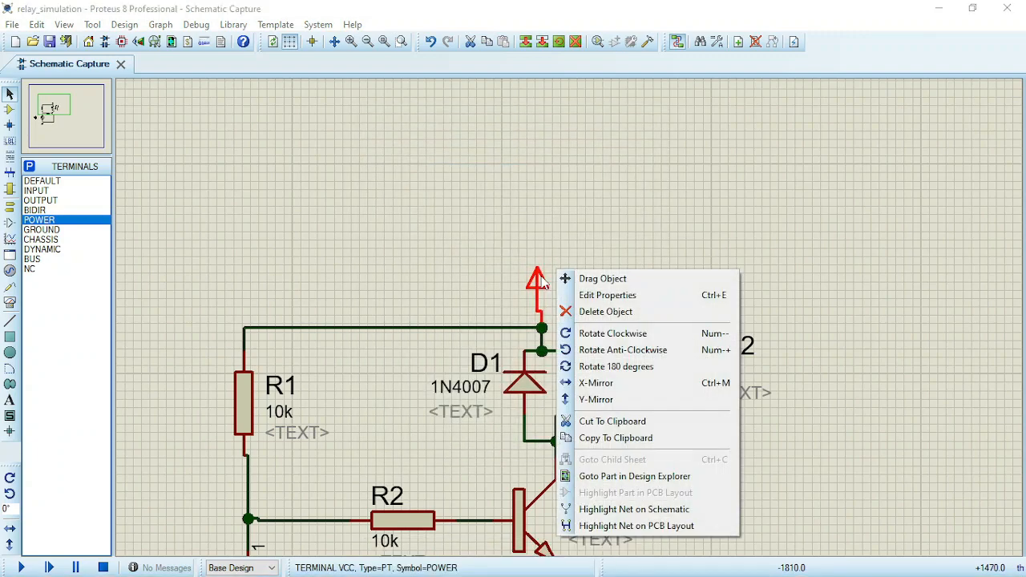
pyautogui.click(614, 295)
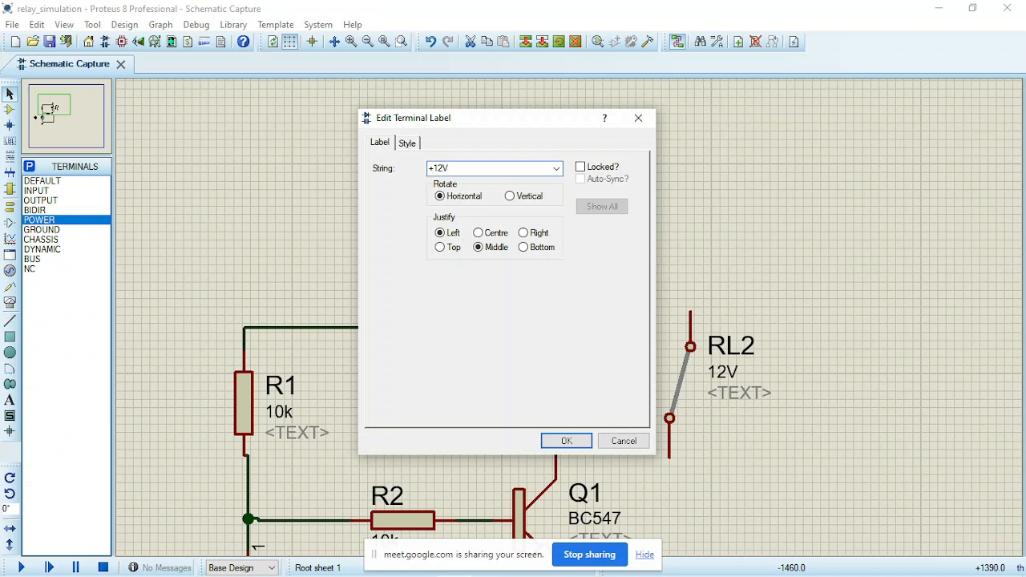
pyautogui.click(566, 441)
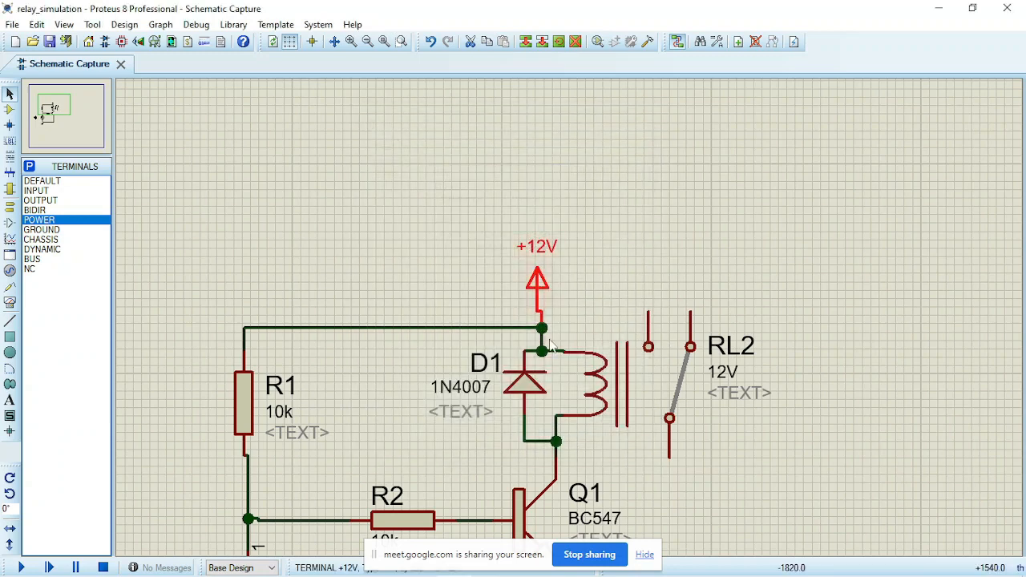
# Find the animated light bulb LAMP with the keyword BULB and add it and the VSINE AC voltage source to the device list
pyautogui.scroll(-1, 557, 417)
pyautogui.scroll(-1, 561, 425)
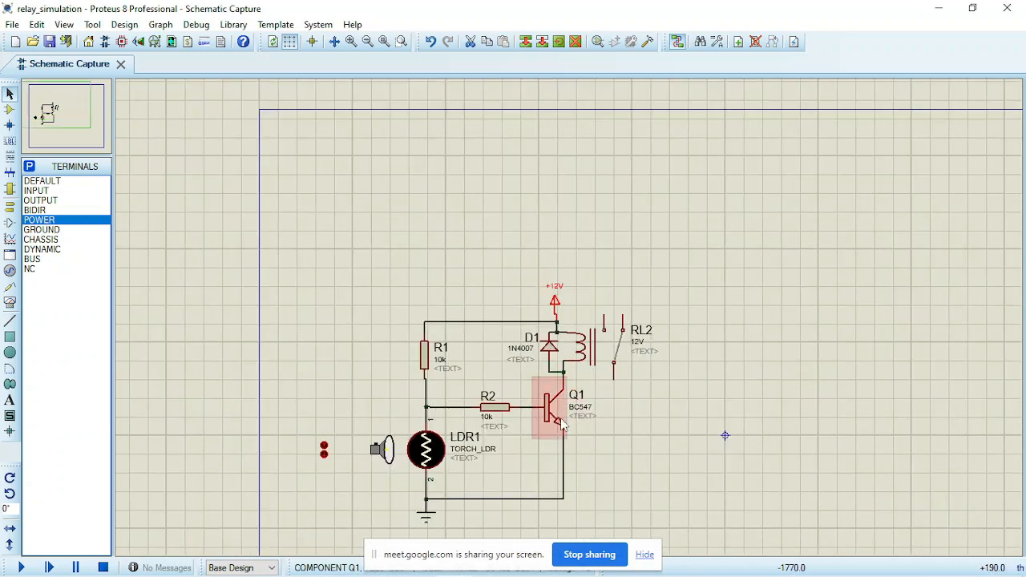
pyautogui.scroll(1, 561, 425)
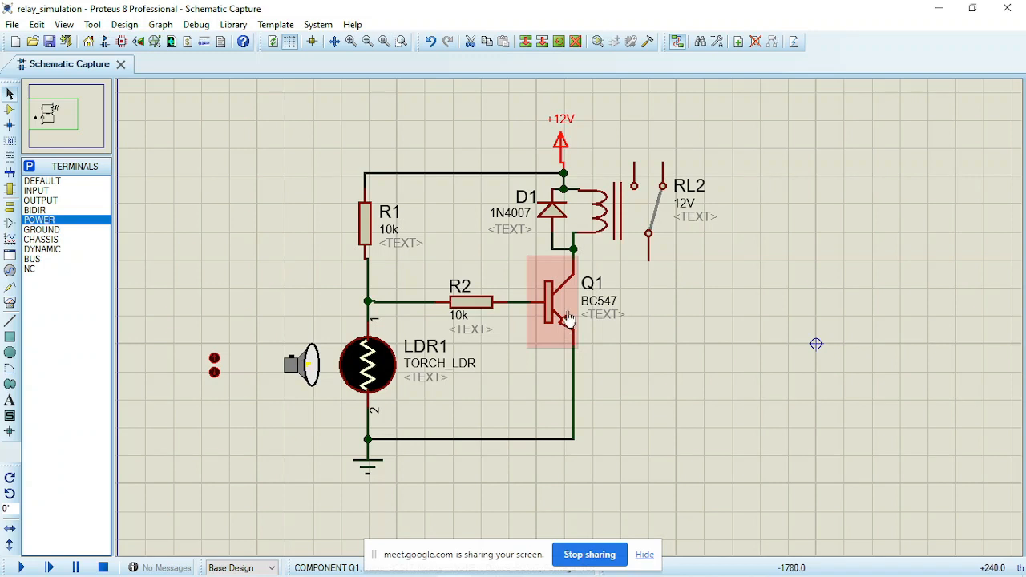
pyautogui.scroll(-1, 706, 221)
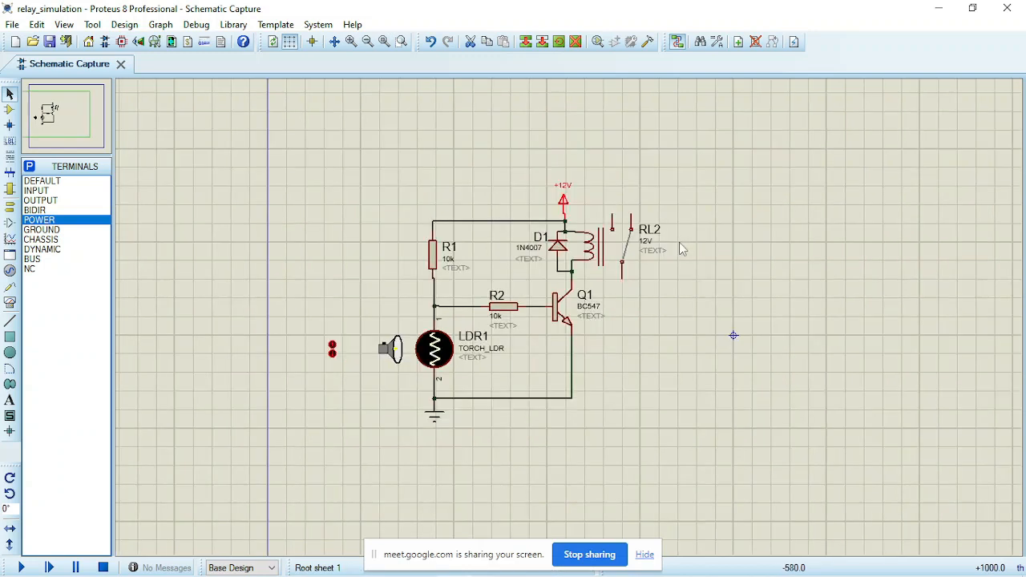
pyautogui.click(10, 109)
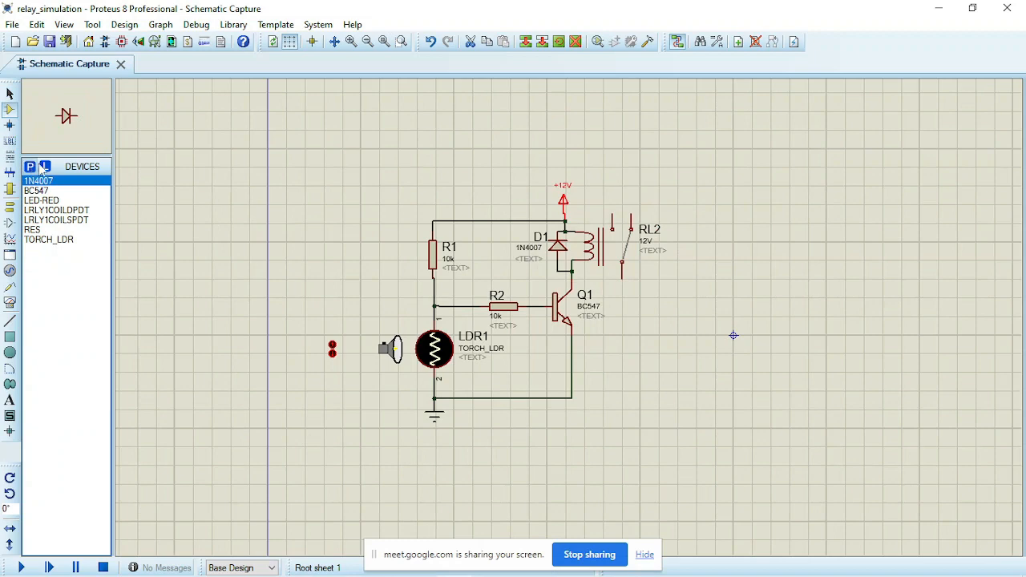
pyautogui.click(38, 166)
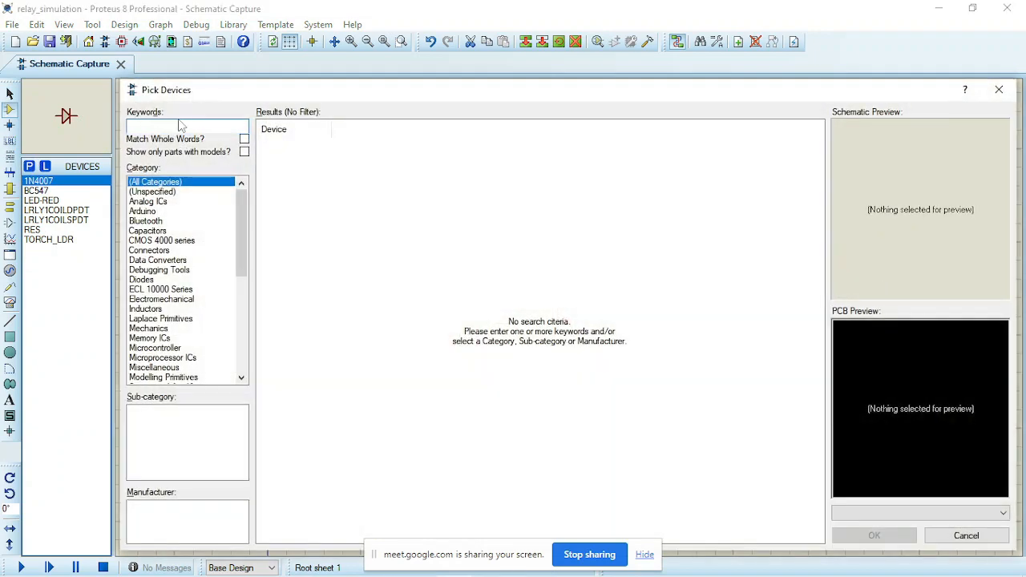
pyautogui.write('BLUN')
pyautogui.press('BackSpace')
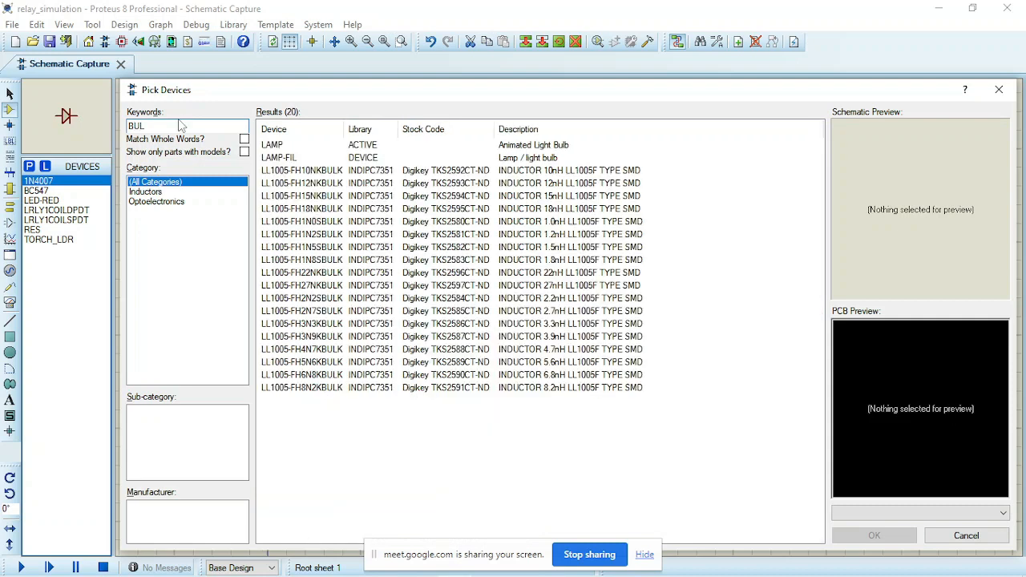
pyautogui.click(342, 145)
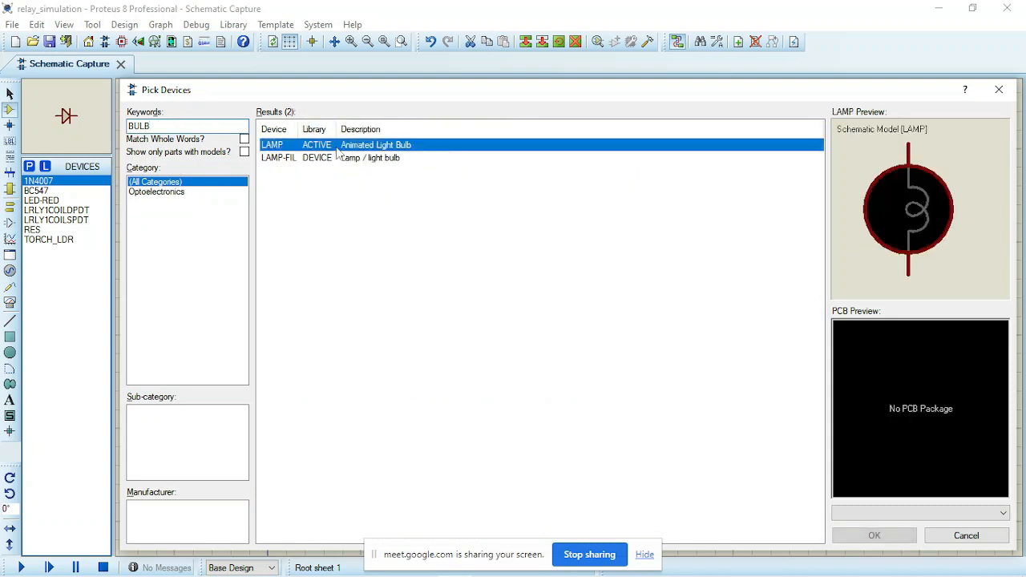
pyautogui.click(346, 159)
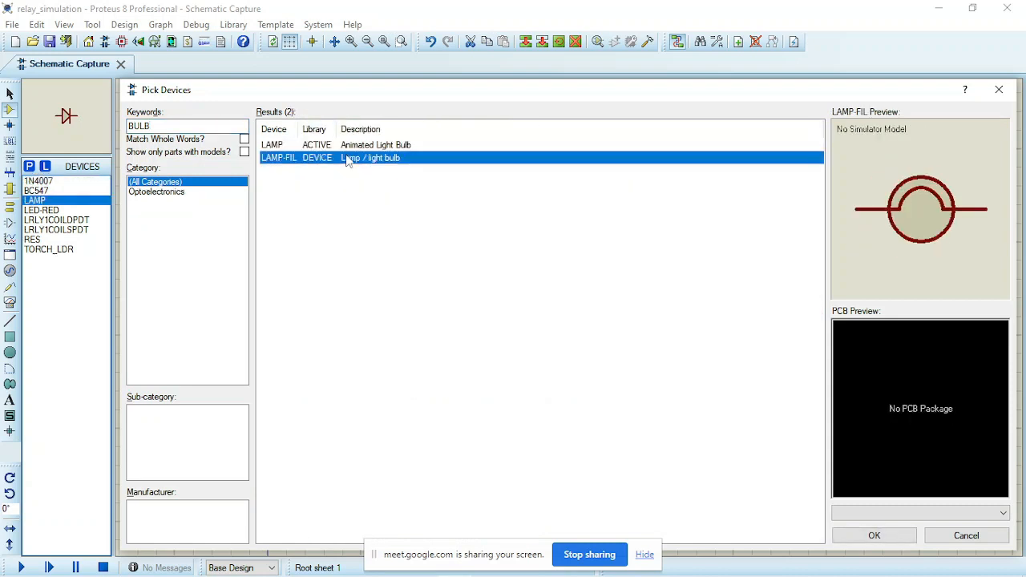
pyautogui.doubleClick(281, 145)
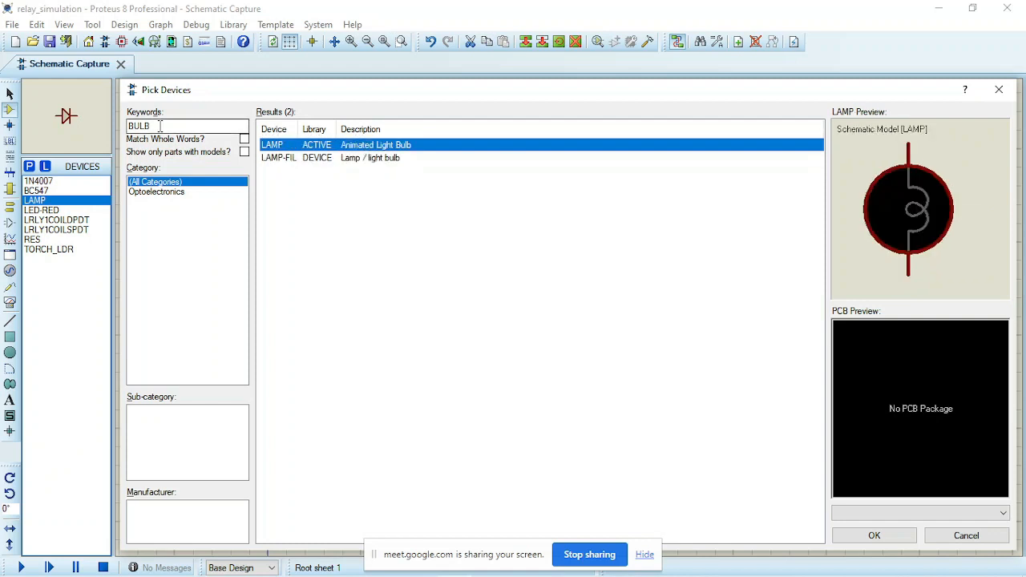
pyautogui.write('VSINE')
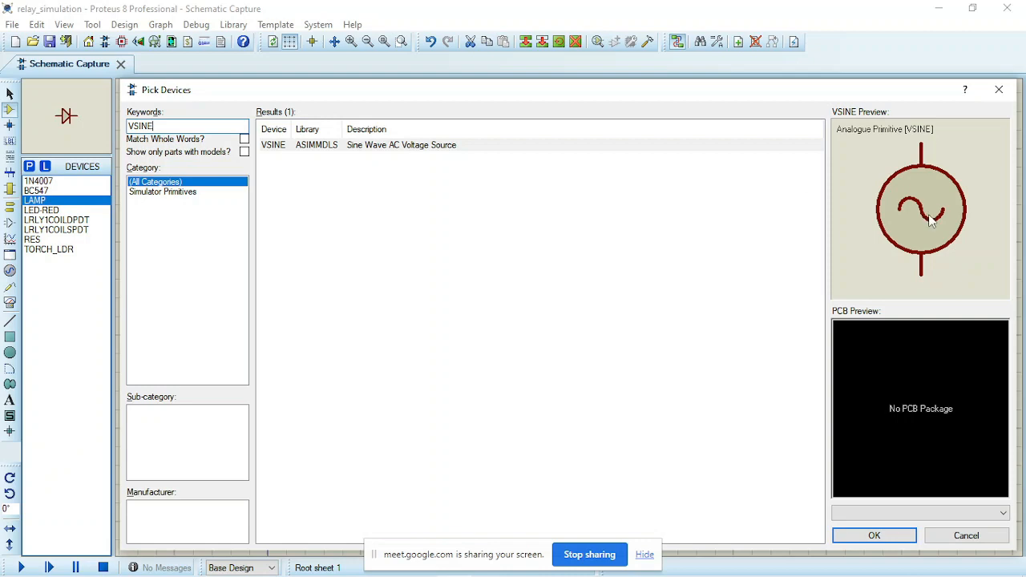
pyautogui.click(886, 538)
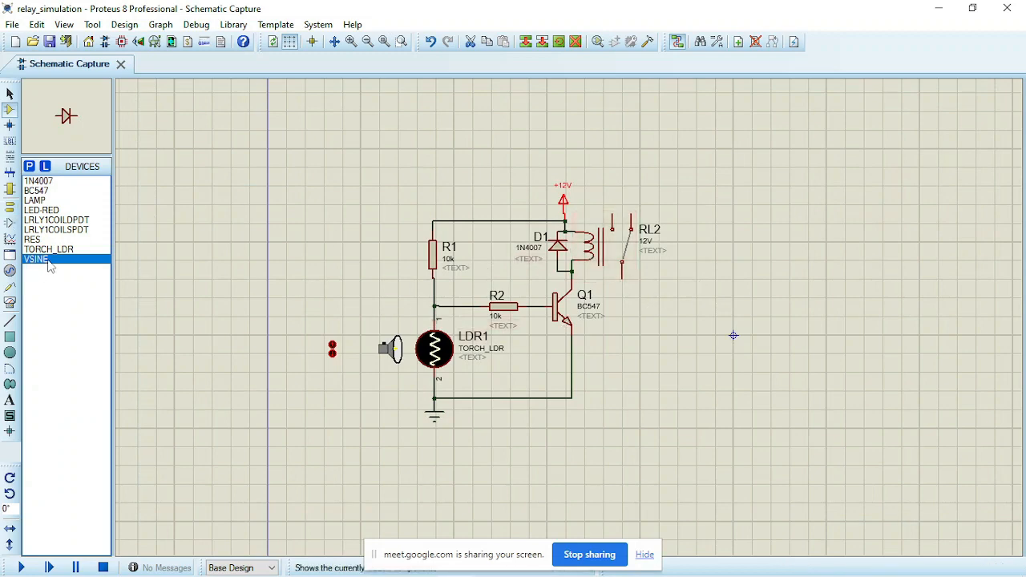
# Place a LAMP beside relay RL2 and wire its upper pin to the relay's upper contact nearest the coil
pyautogui.click(39, 200)
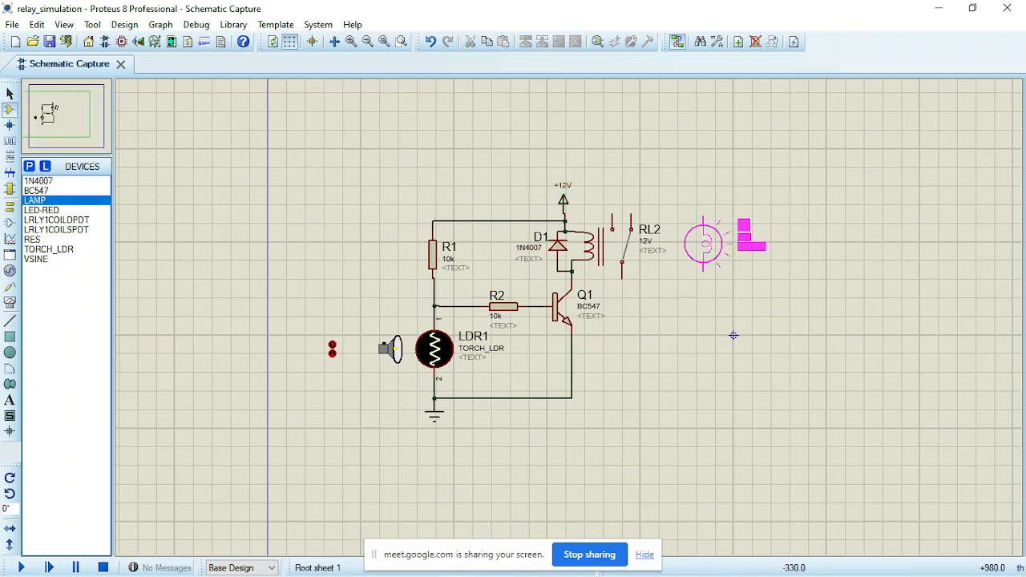
pyautogui.click(696, 250)
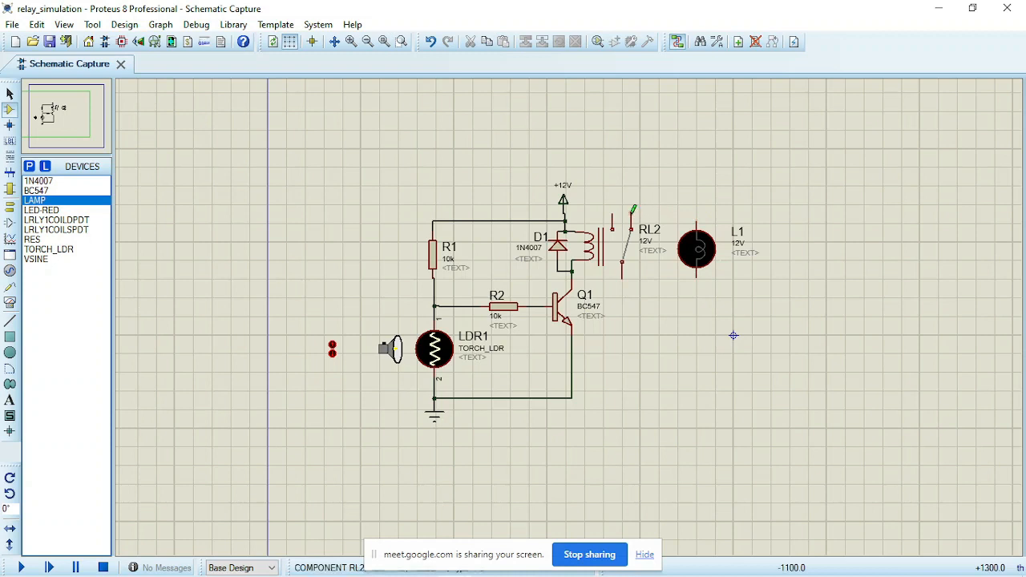
pyautogui.click(616, 212)
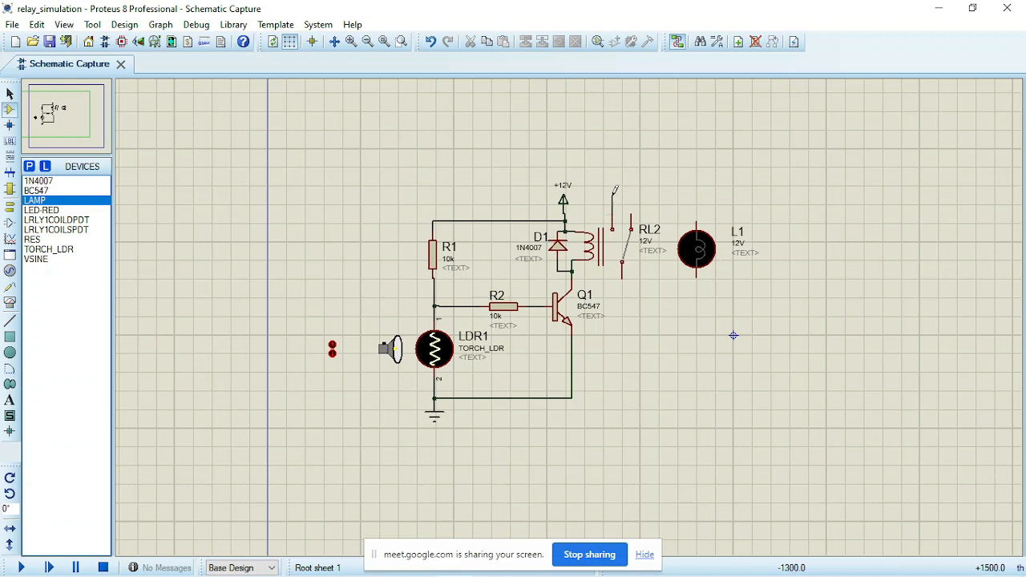
pyautogui.click(697, 210)
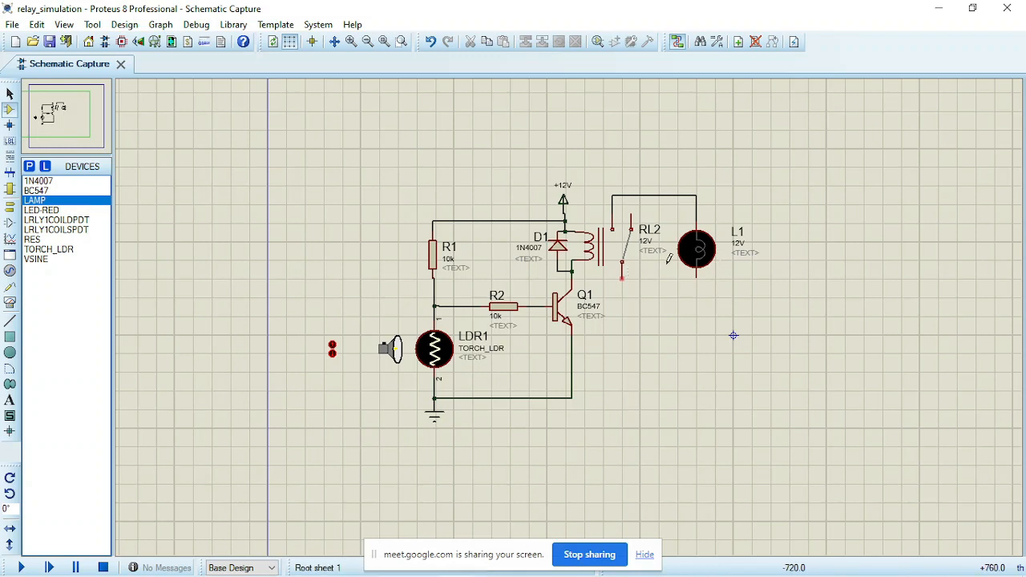
# Place a VSINE source rotated clockwise below the lamp and wire it between RL2's common contact and the lamp's lower pin
pyautogui.click(36, 259)
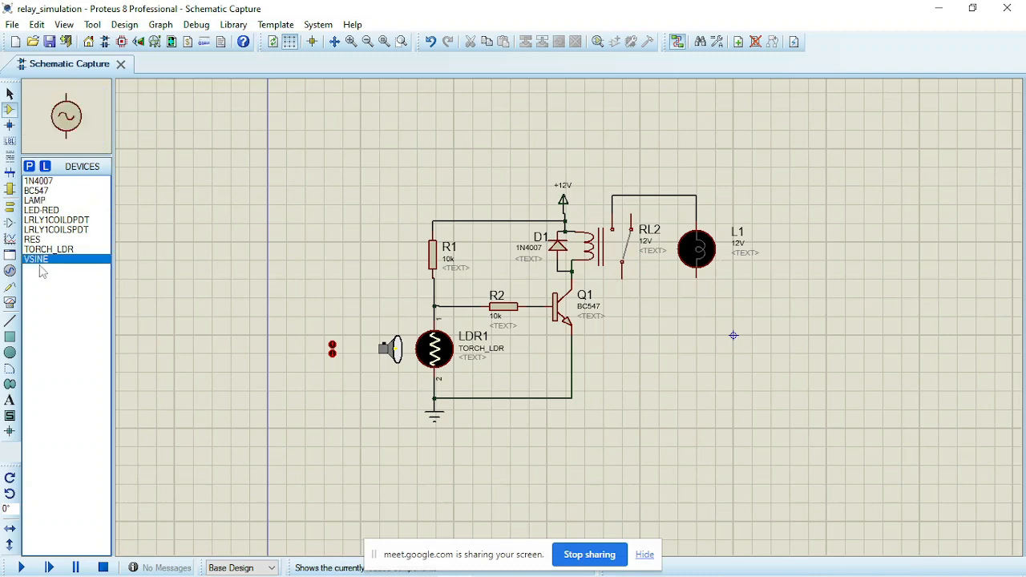
pyautogui.click(681, 313)
pyautogui.click(643, 296)
pyautogui.rightClick(653, 301)
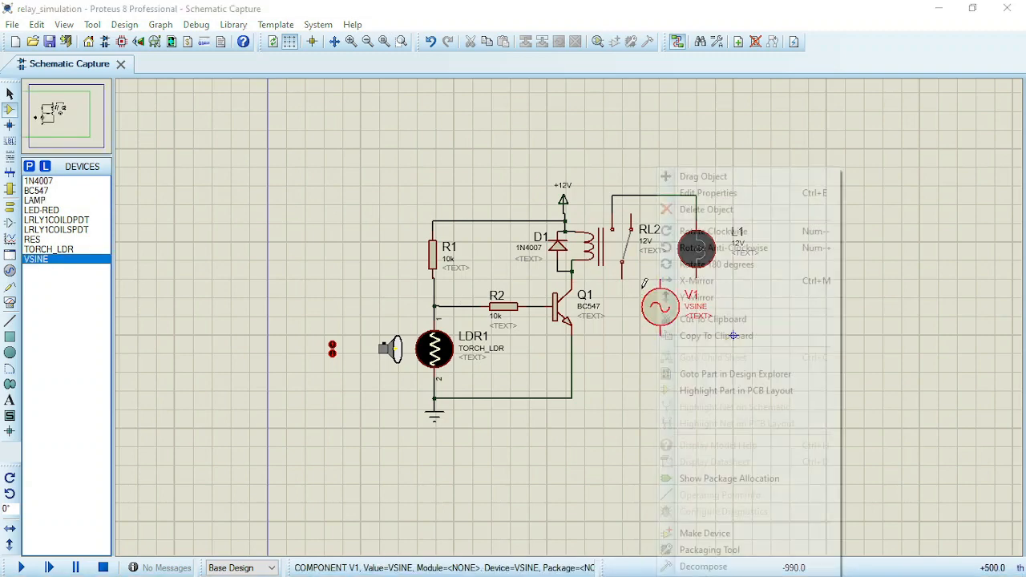
pyautogui.click(693, 234)
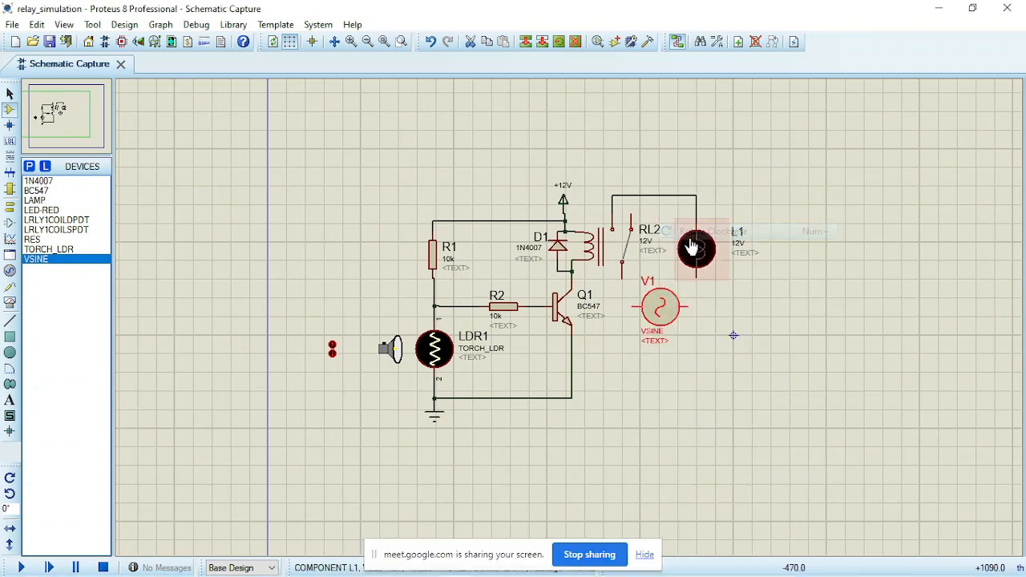
pyautogui.click(633, 302)
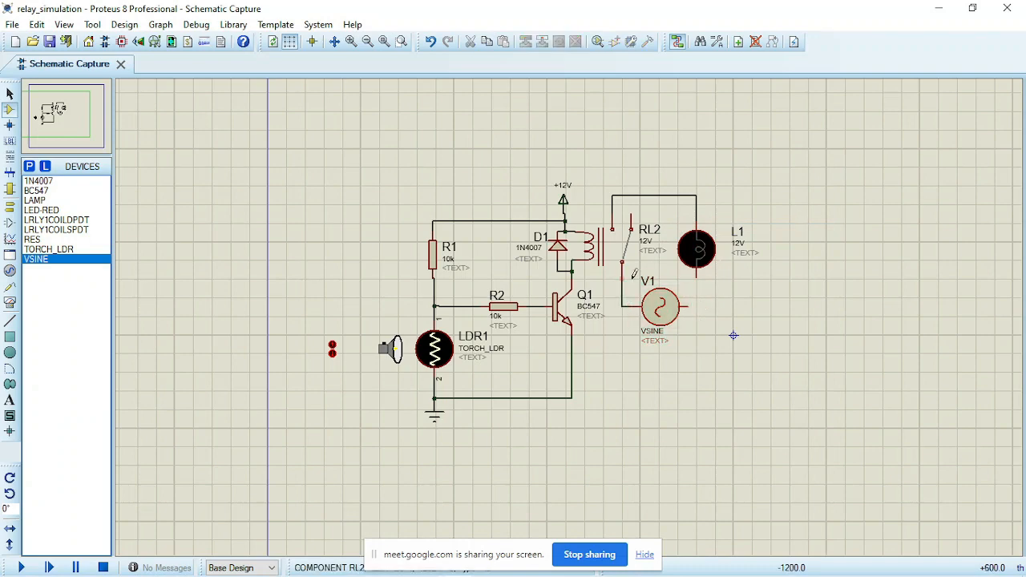
pyautogui.click(690, 305)
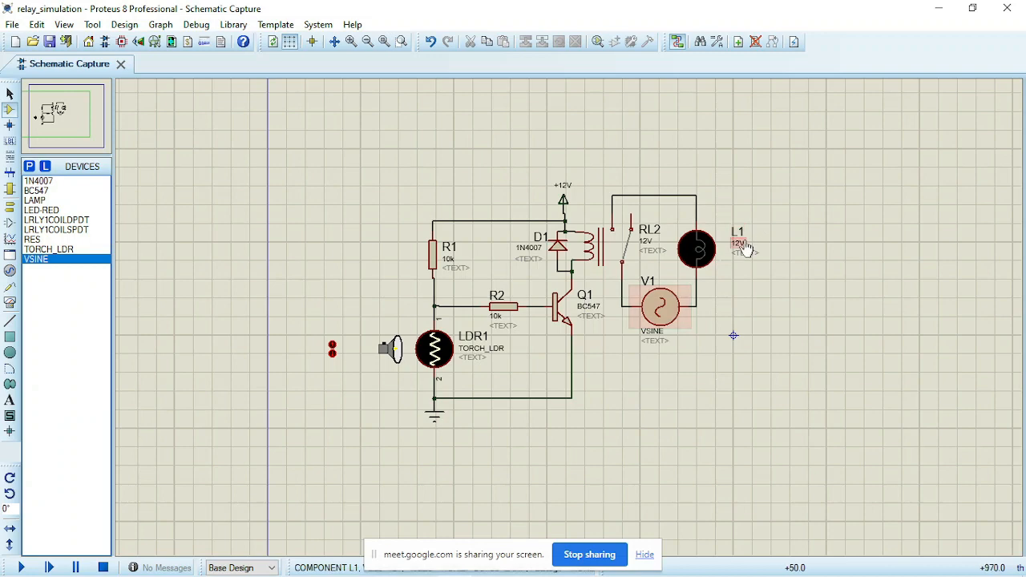
# Set the VSINE source V1's frequency to 50 and its amplitude to 12
pyautogui.doubleClick(662, 306)
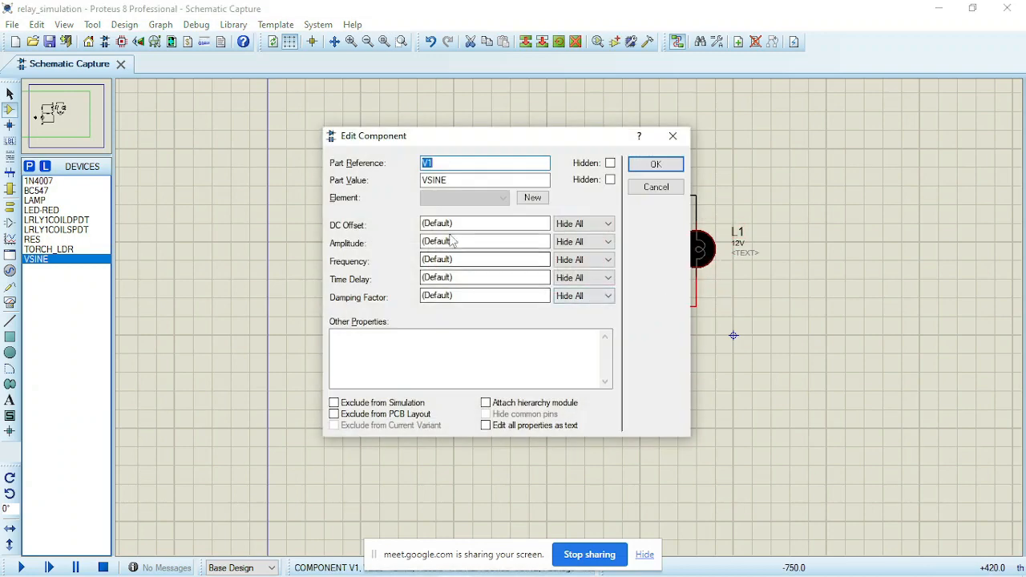
pyautogui.doubleClick(483, 258)
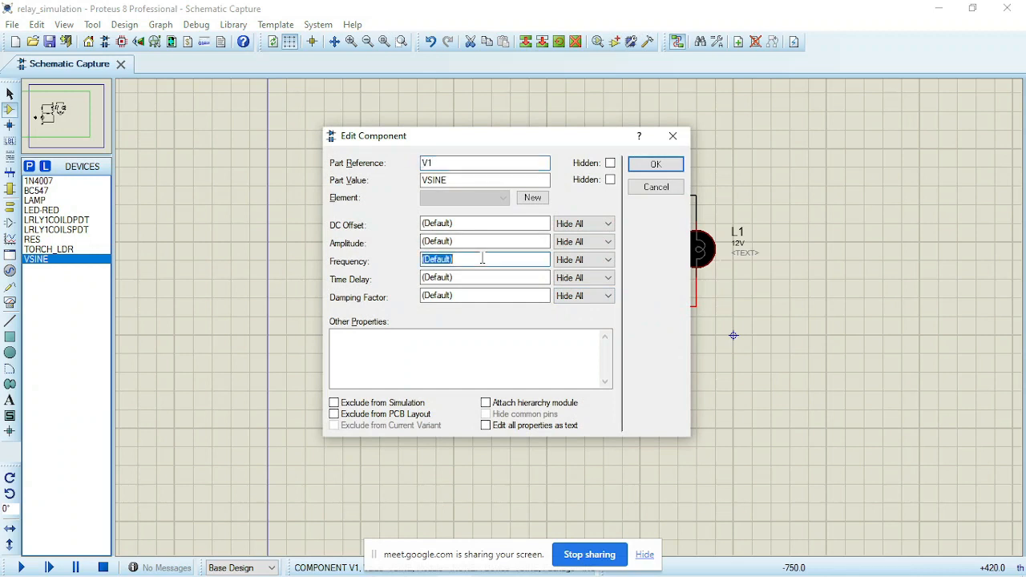
pyautogui.write('50')
pyautogui.doubleClick(469, 240)
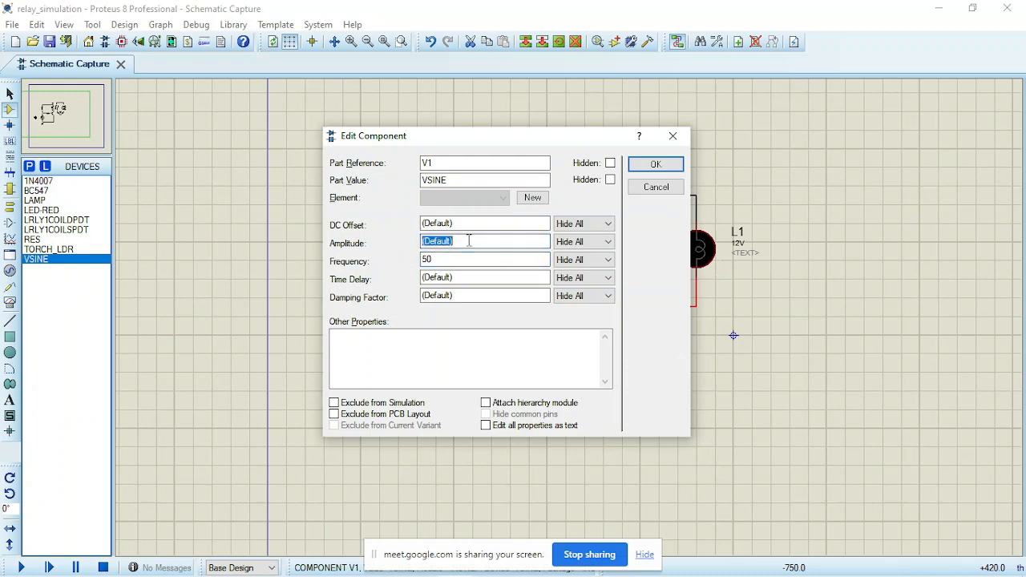
pyautogui.write('12')
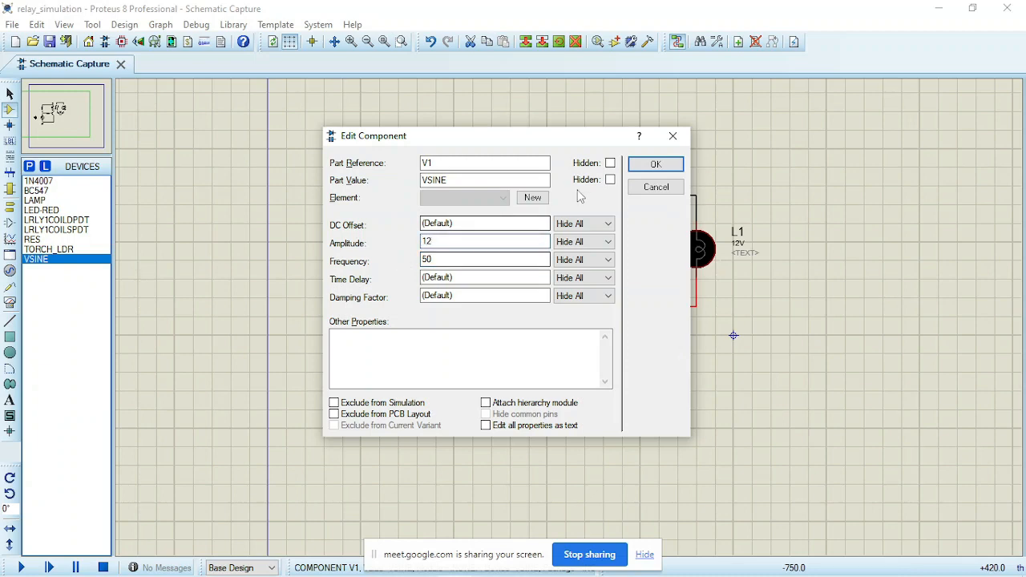
pyautogui.click(655, 164)
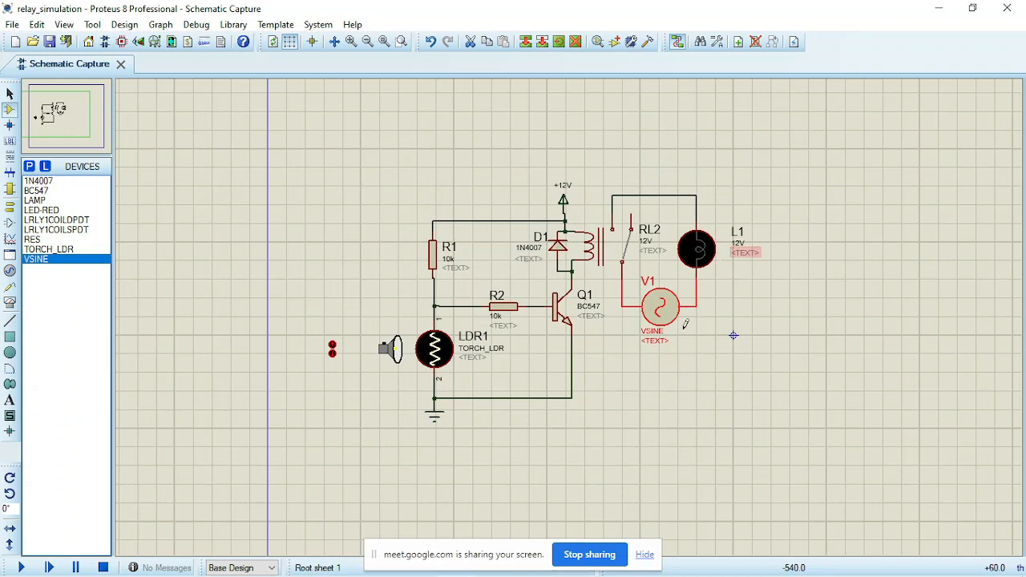
pyautogui.scroll(1, 667, 272)
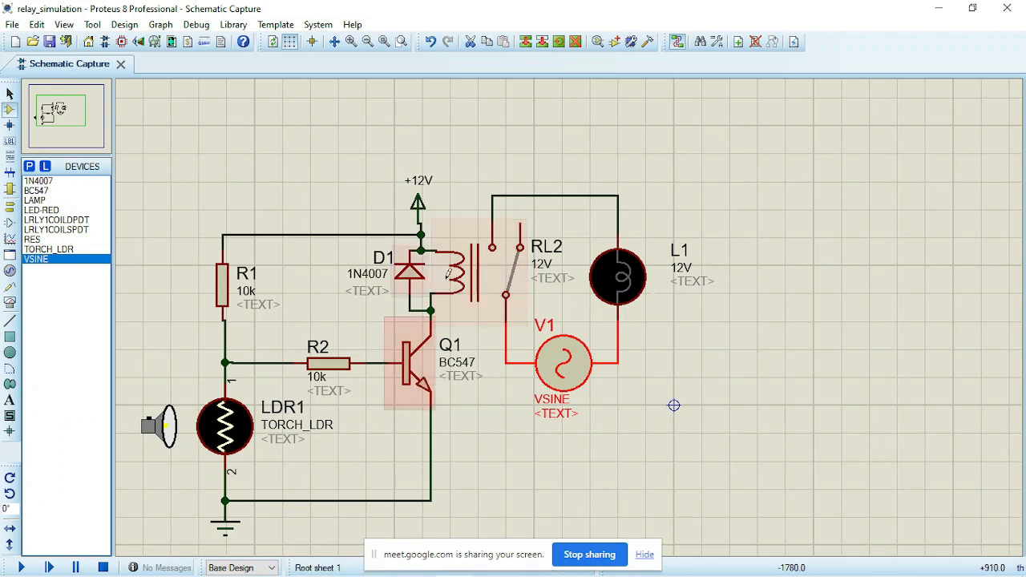
pyautogui.click(508, 293)
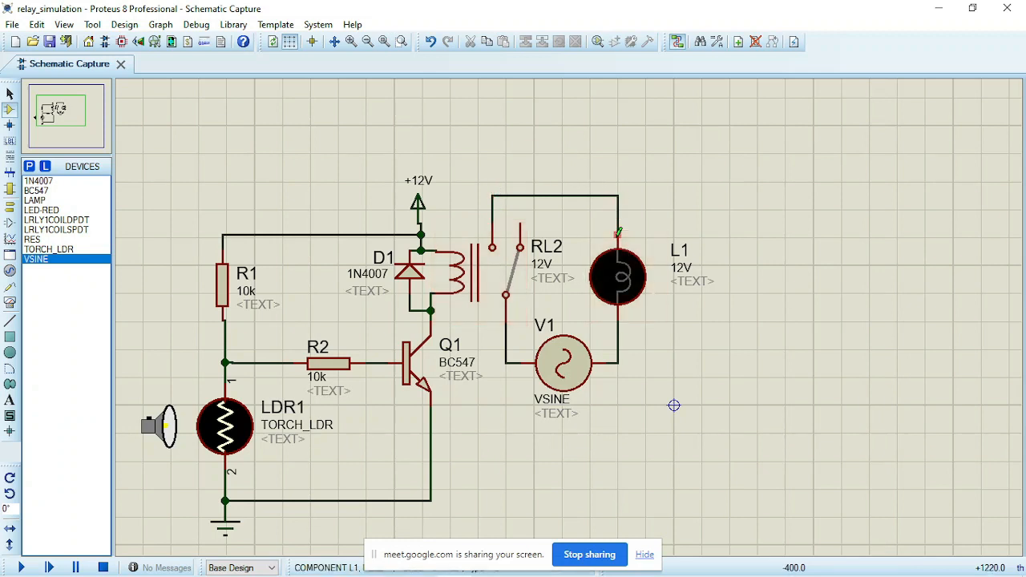
pyautogui.click(599, 362)
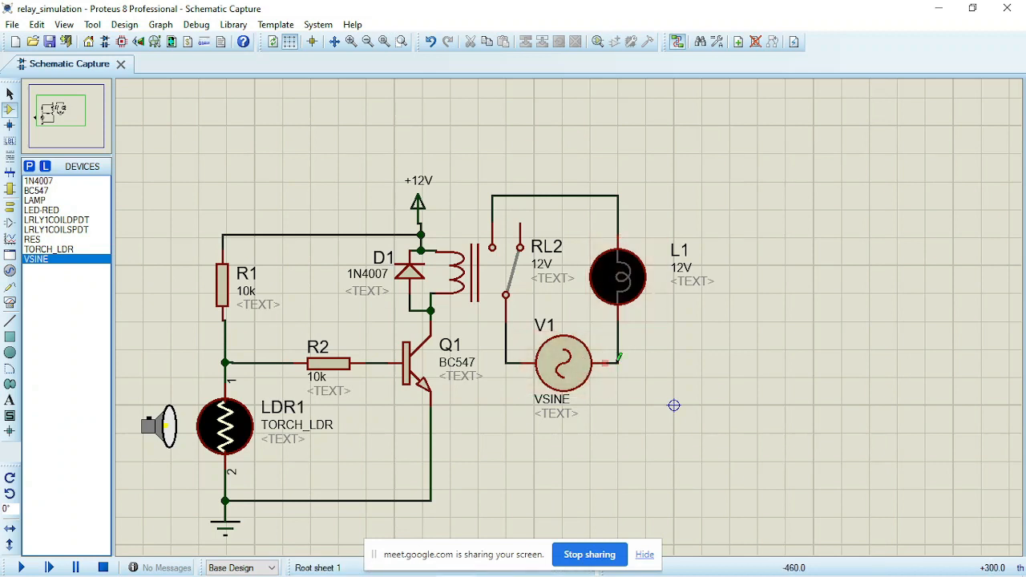
pyautogui.click(619, 317)
# Set resistor R2's resistance to 1k
pyautogui.click(347, 360)
pyautogui.click(347, 360)
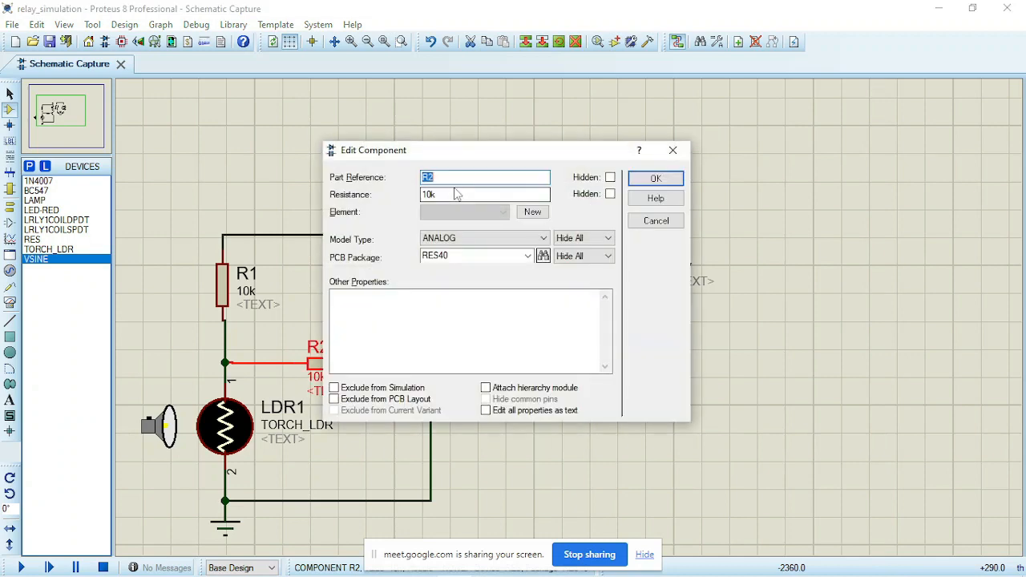
pyautogui.press('BackSpace')
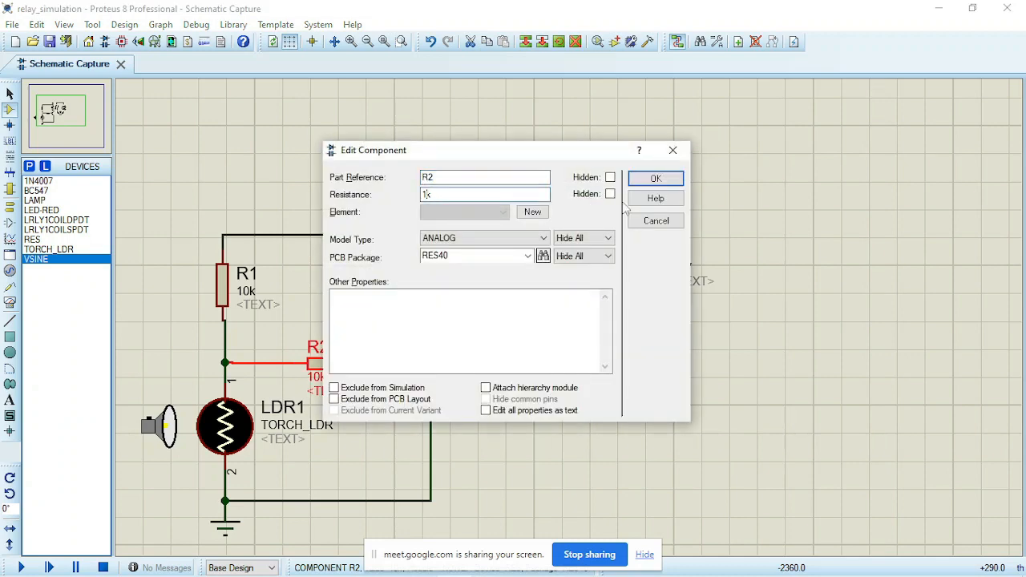
pyautogui.click(655, 178)
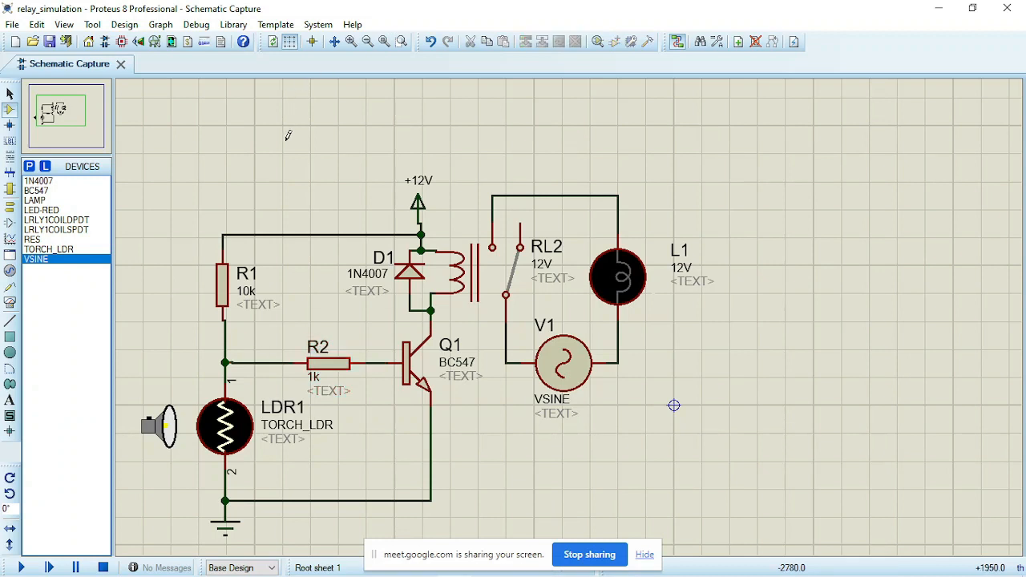
# Run the circuit simulation and examine the torch LDR, the relay contacts and the lamp
pyautogui.click(22, 567)
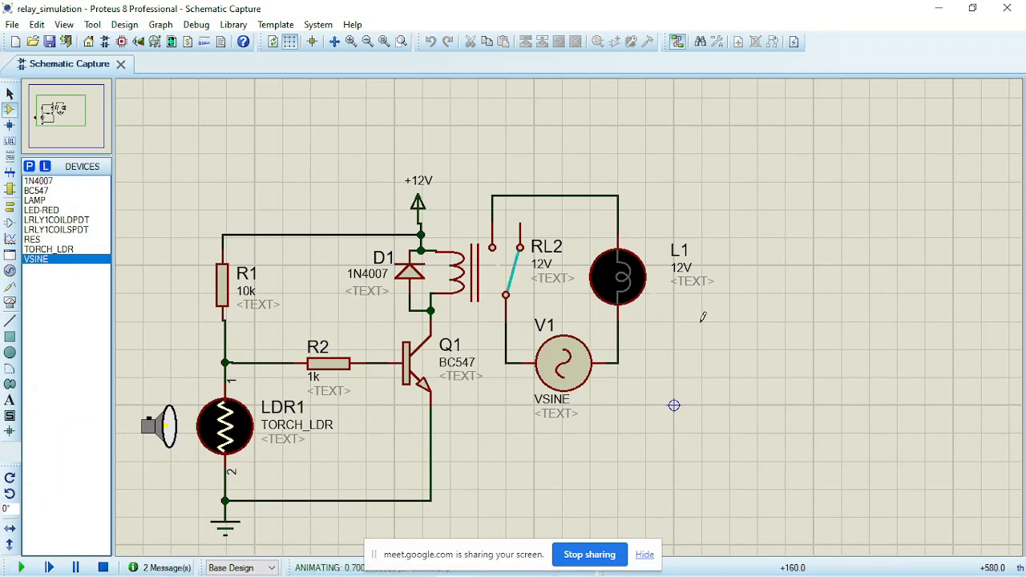
pyautogui.scroll(-1, 423, 358)
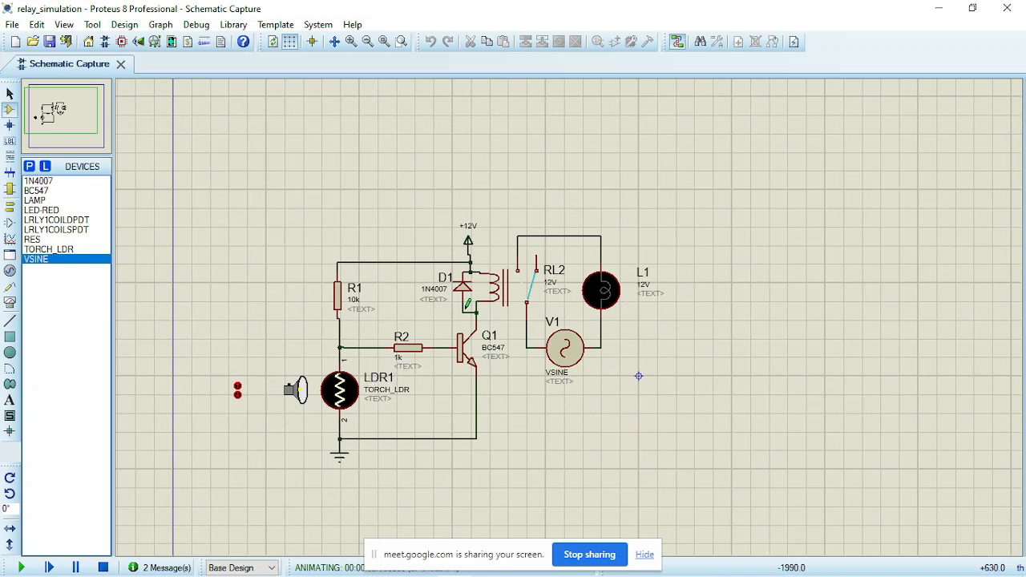
pyautogui.click(370, 44)
pyautogui.click(353, 43)
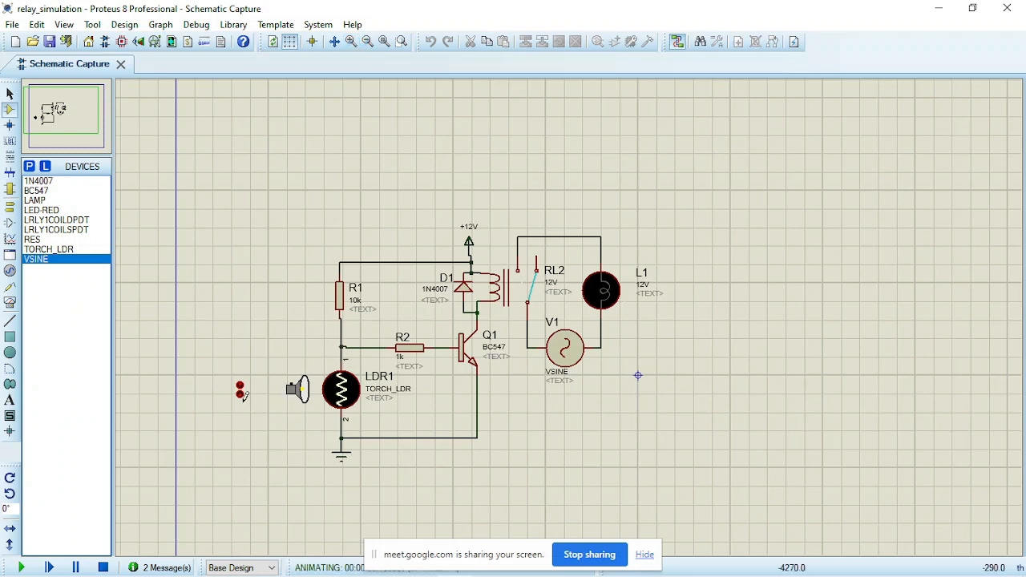
pyautogui.scroll(1, 532, 289)
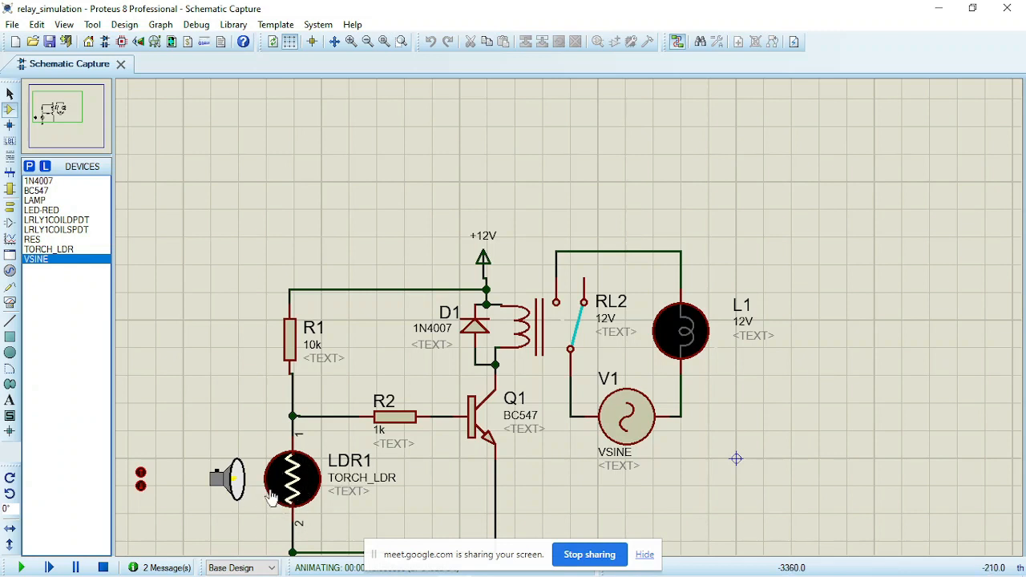
# Move the torch away from LDR1 in the running simulation and back beside it to test the relay and lamp
pyautogui.click(140, 486)
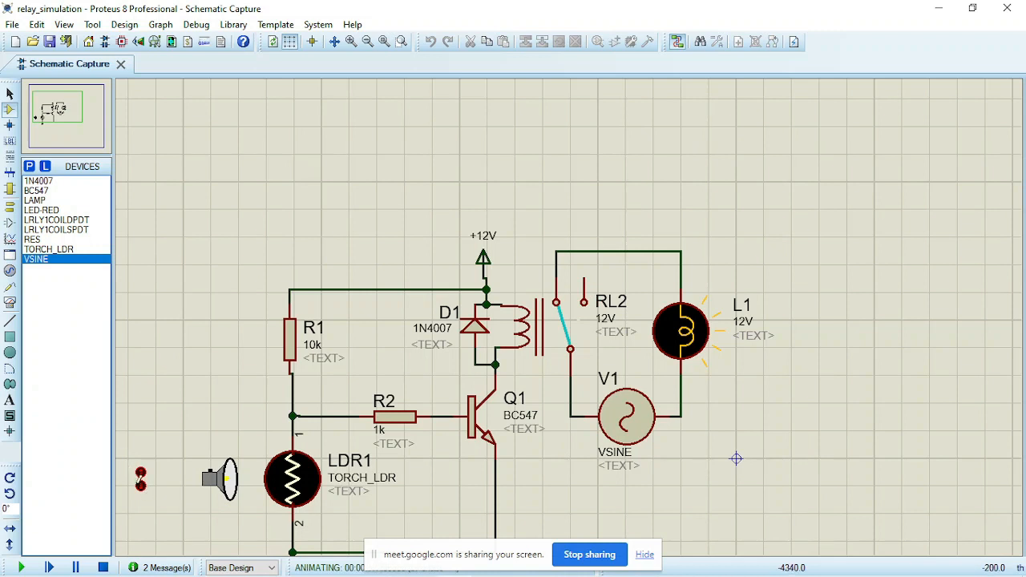
pyautogui.click(139, 487)
pyautogui.click(138, 486)
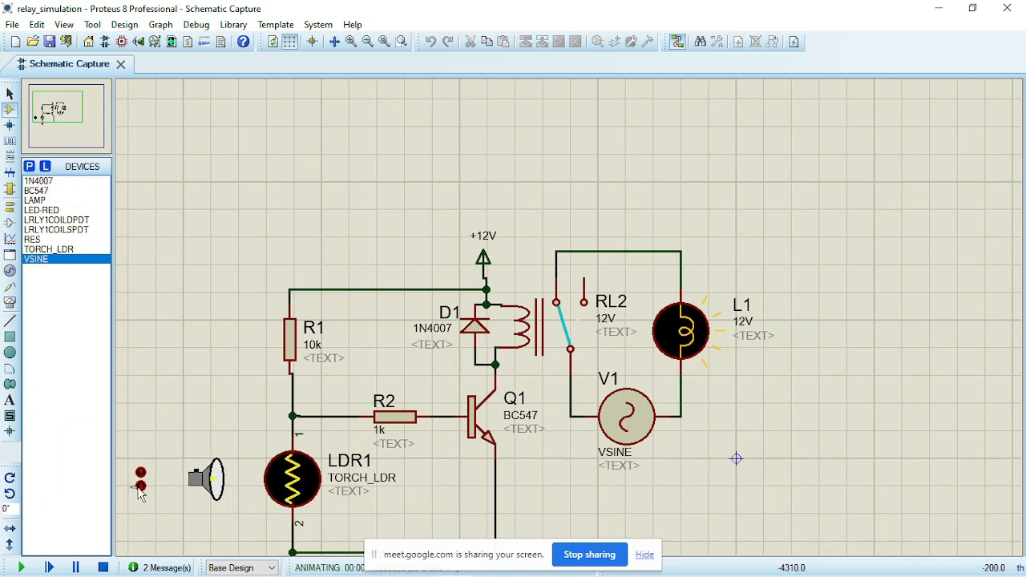
pyautogui.click(140, 472)
pyautogui.click(140, 472)
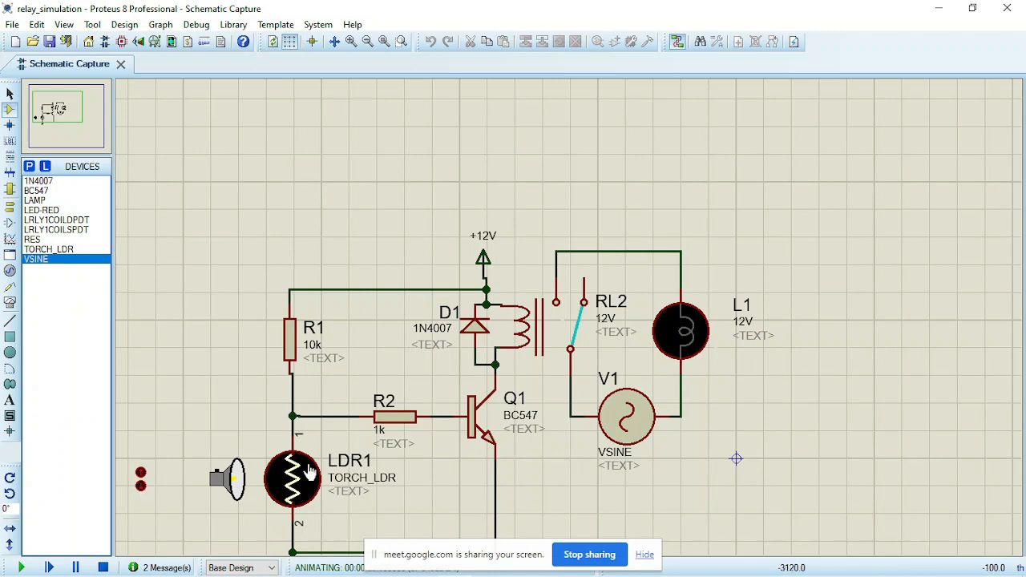
# Stop the simulation and set resistor R1's resistance to 20k
pyautogui.click(103, 567)
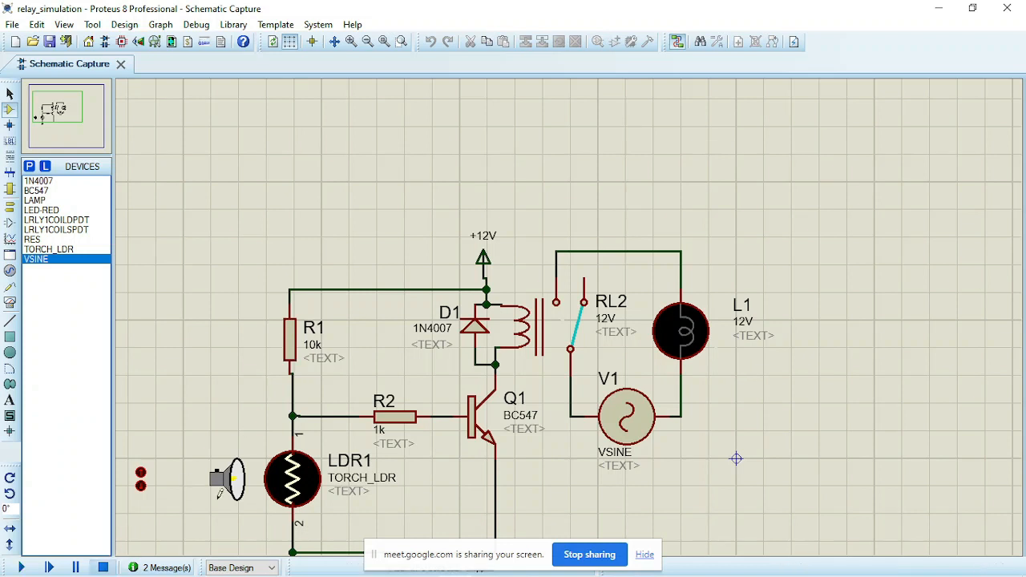
pyautogui.click(291, 350)
pyautogui.click(291, 350)
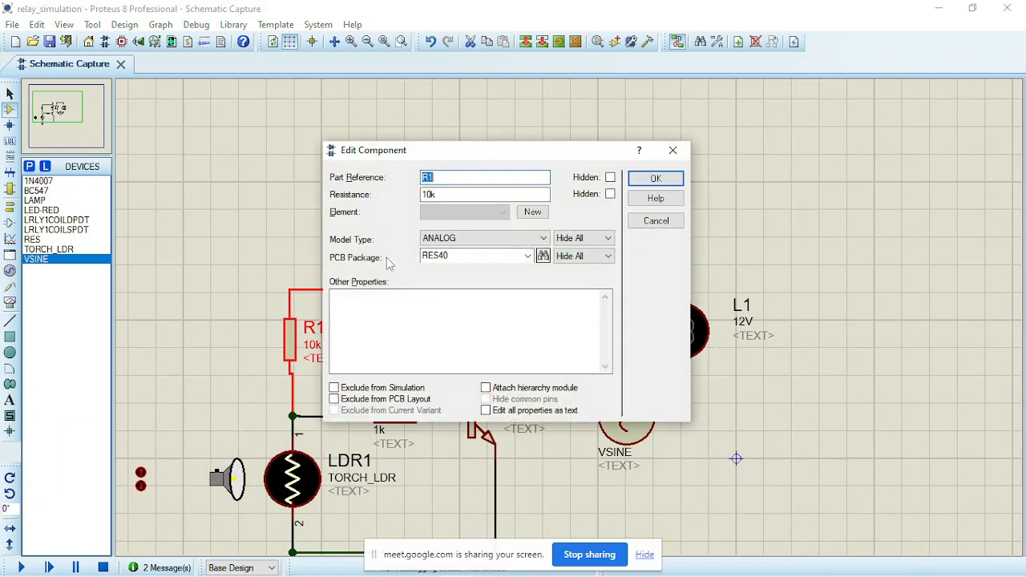
pyautogui.click(431, 194)
pyautogui.write('1')
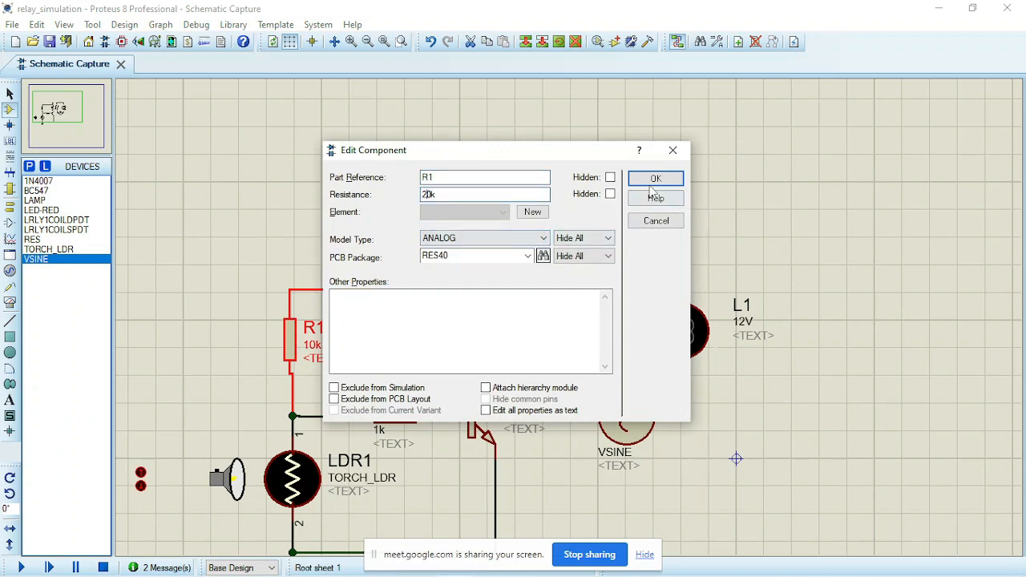
pyautogui.click(653, 179)
# Run the simulation and move the torch step by step away from LDR1 to test the lamp's switching
pyautogui.click(21, 567)
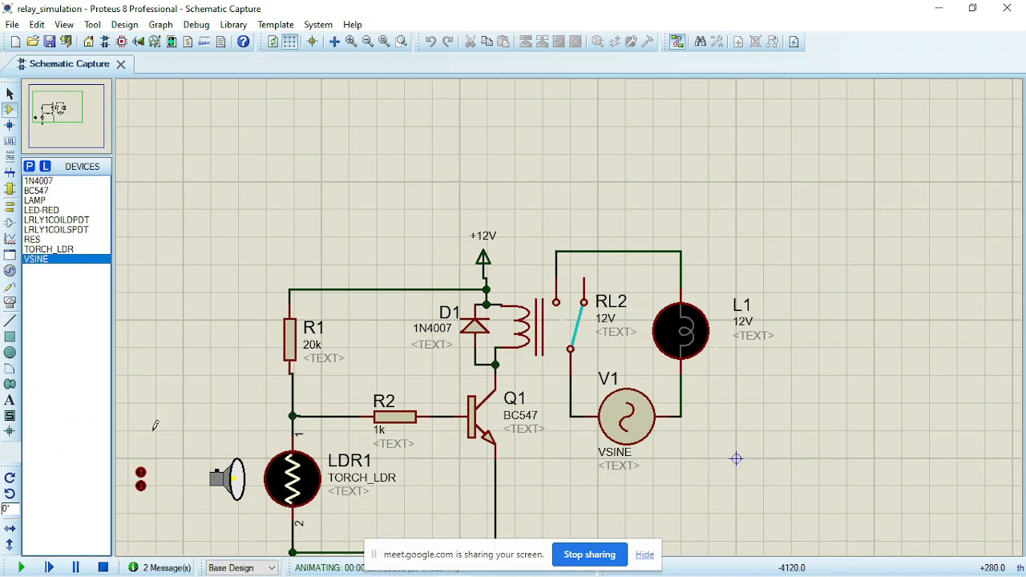
pyautogui.click(142, 489)
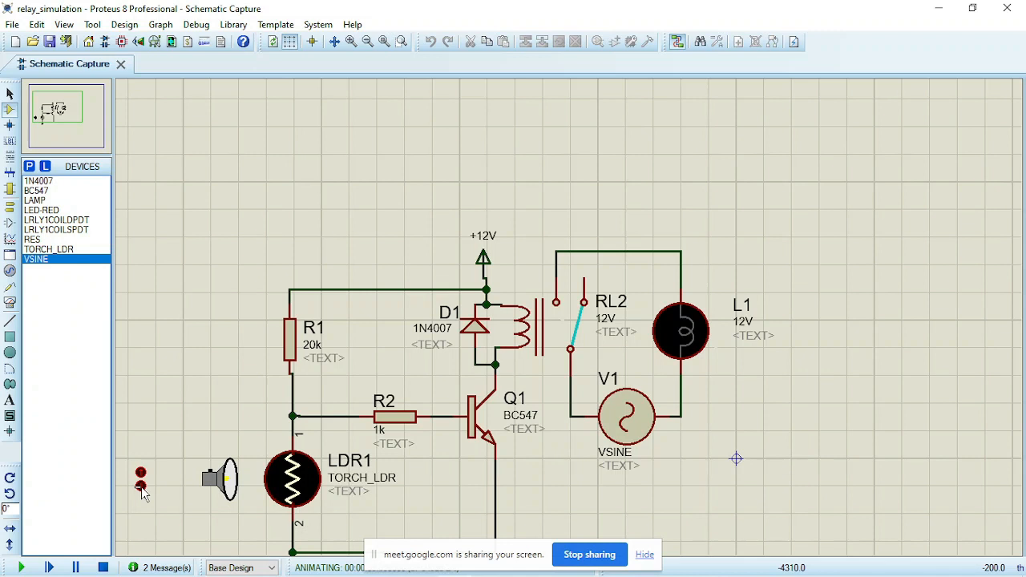
pyautogui.click(142, 487)
pyautogui.click(142, 488)
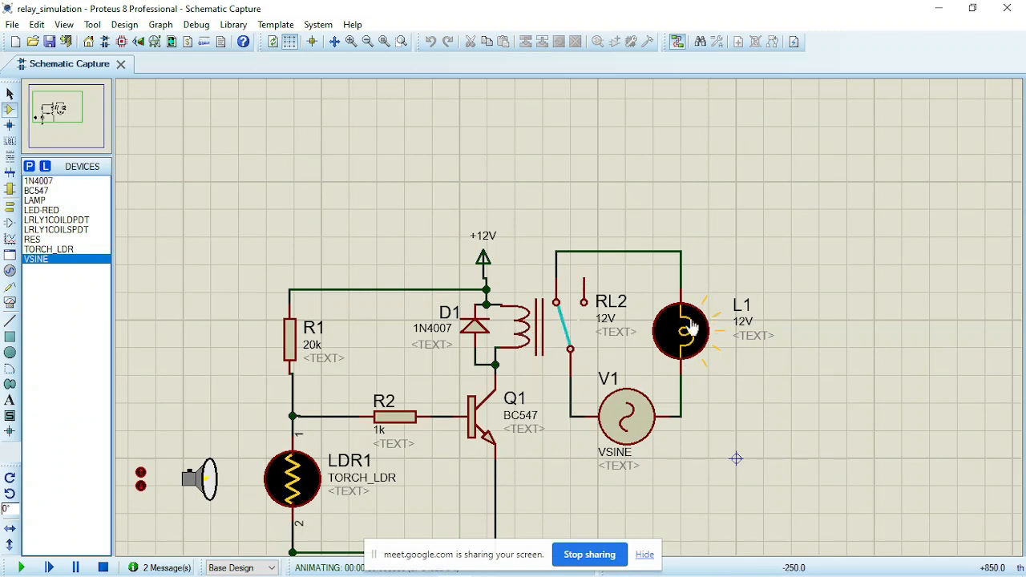
# Bring the torch back beside LDR1 and move it away again to recheck the relay and lamp
pyautogui.click(140, 475)
pyautogui.click(140, 475)
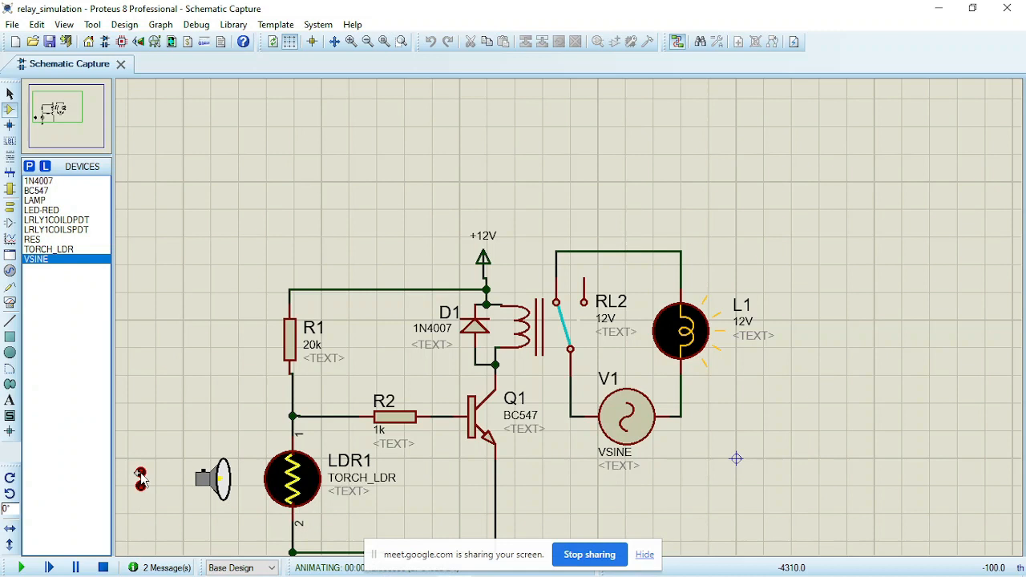
pyautogui.click(140, 479)
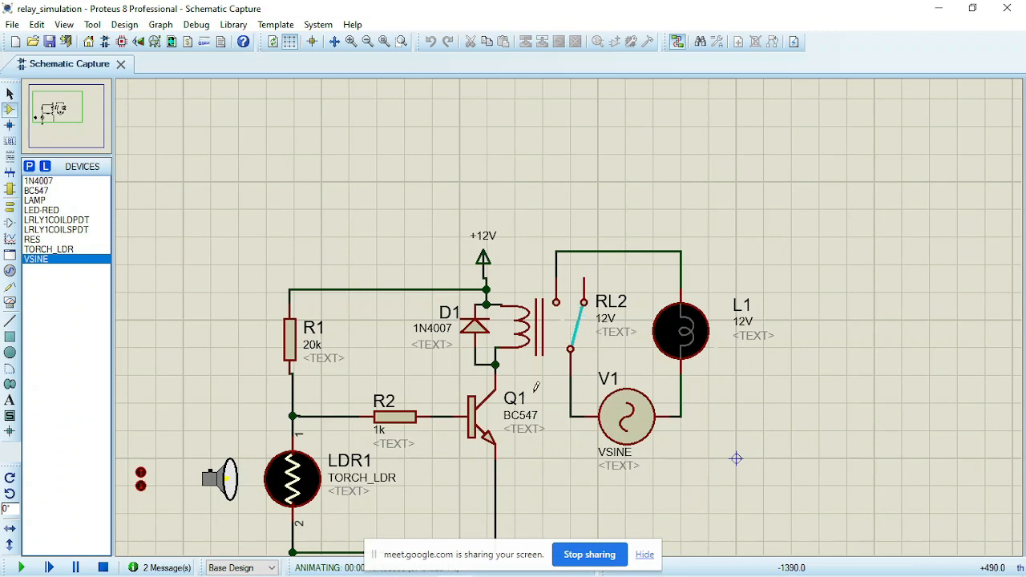
pyautogui.click(141, 474)
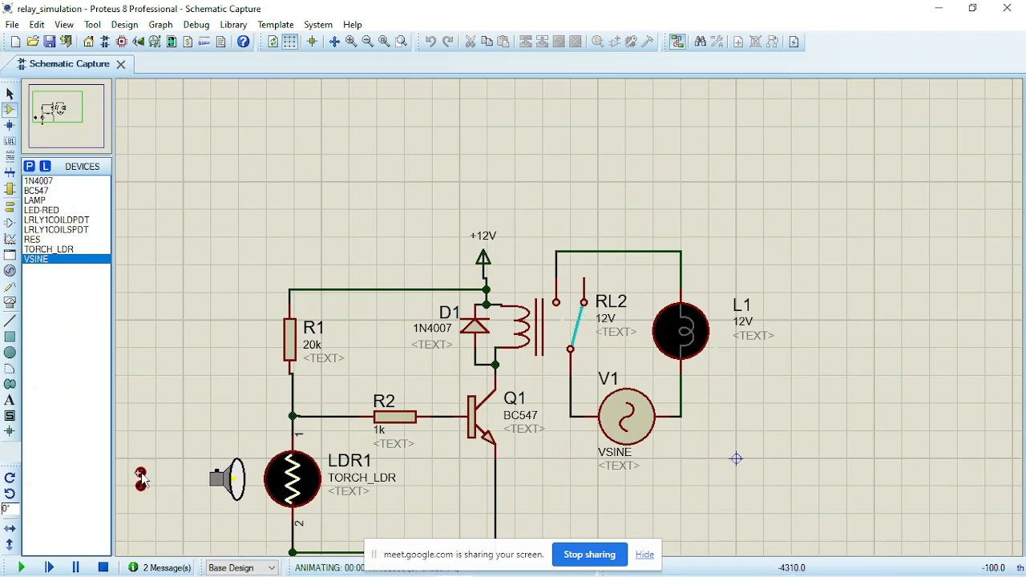
pyautogui.click(139, 485)
pyautogui.click(139, 485)
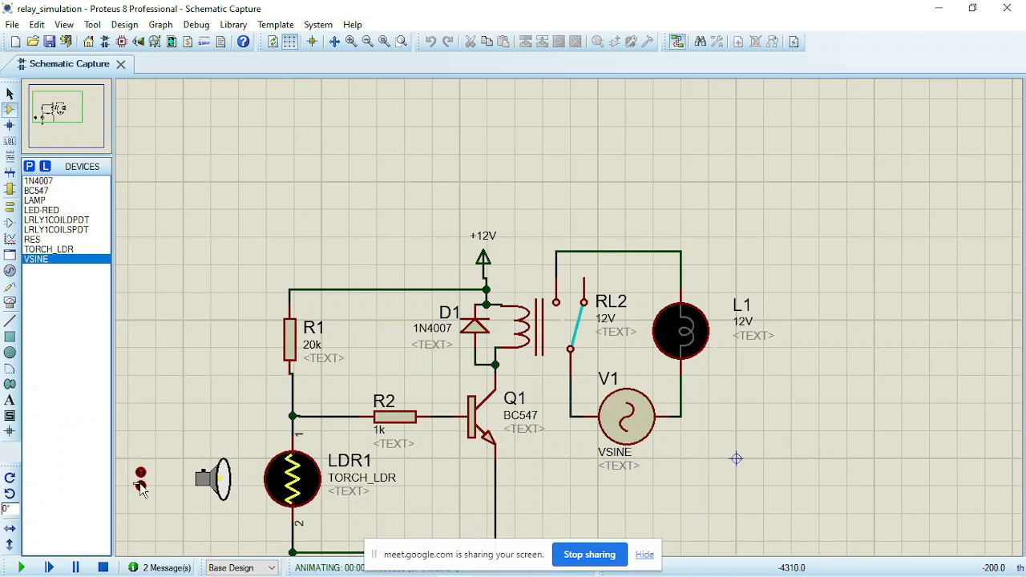